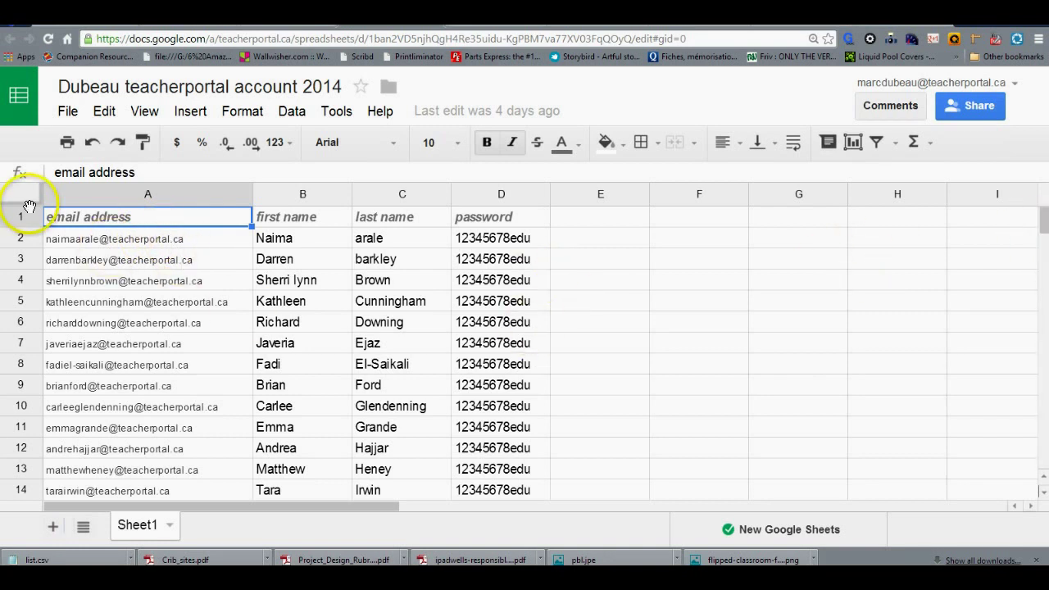
Step: Select the 35 student email addresses in column A, rows 2–36
drag(58, 237, 197, 404)
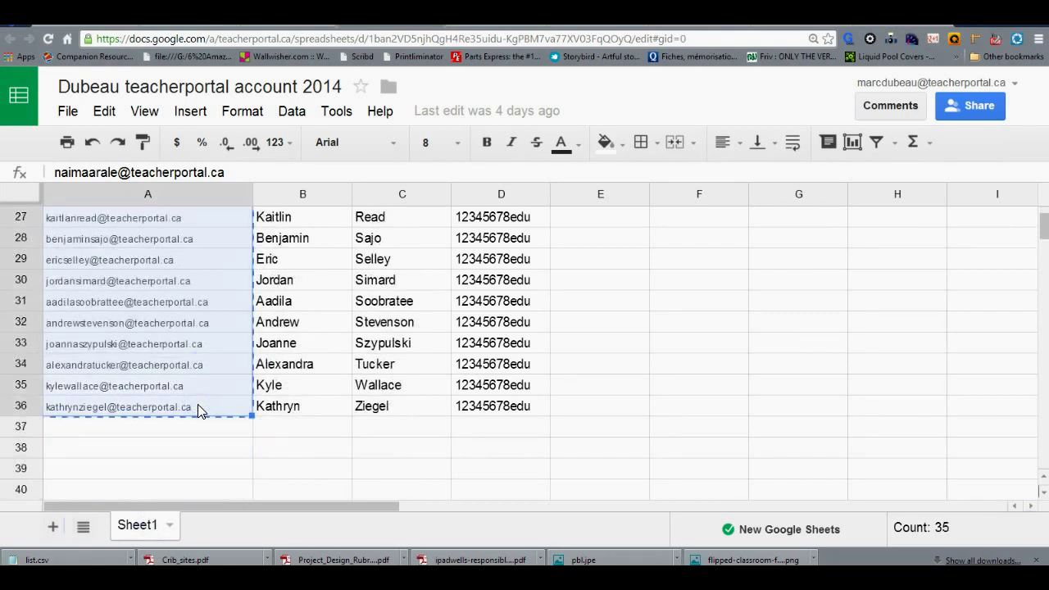
Step: In a new tab, launch Google Groups from the apps grid and start a new group
key(ctrl+t)
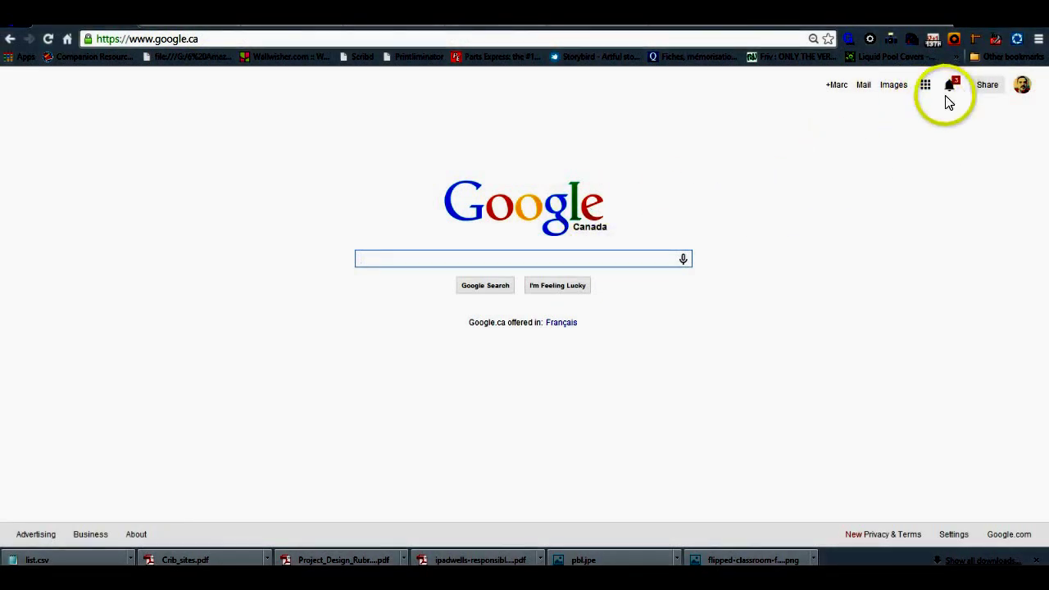
click(925, 85)
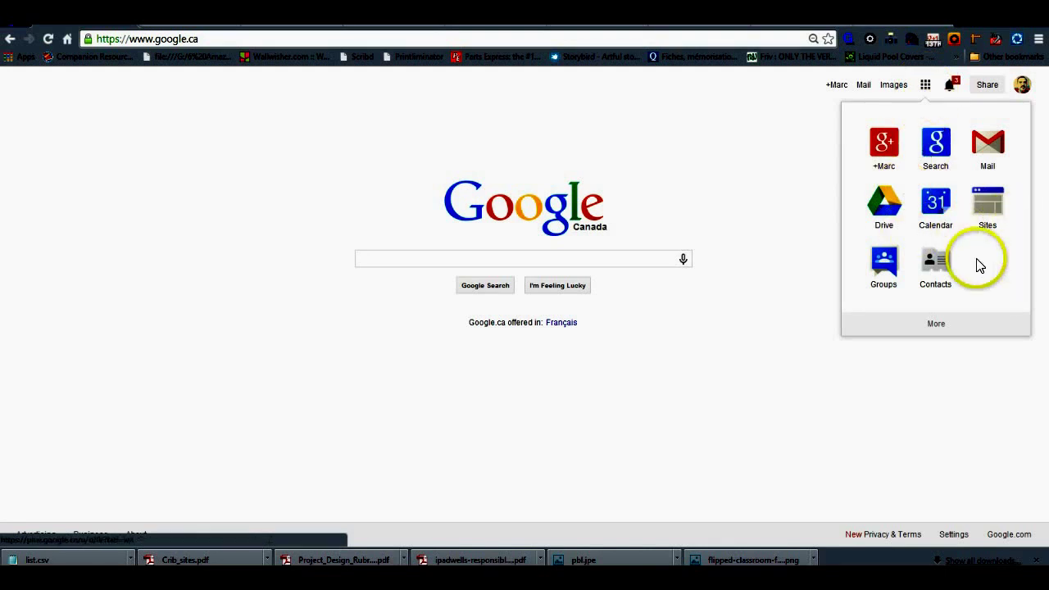
click(888, 262)
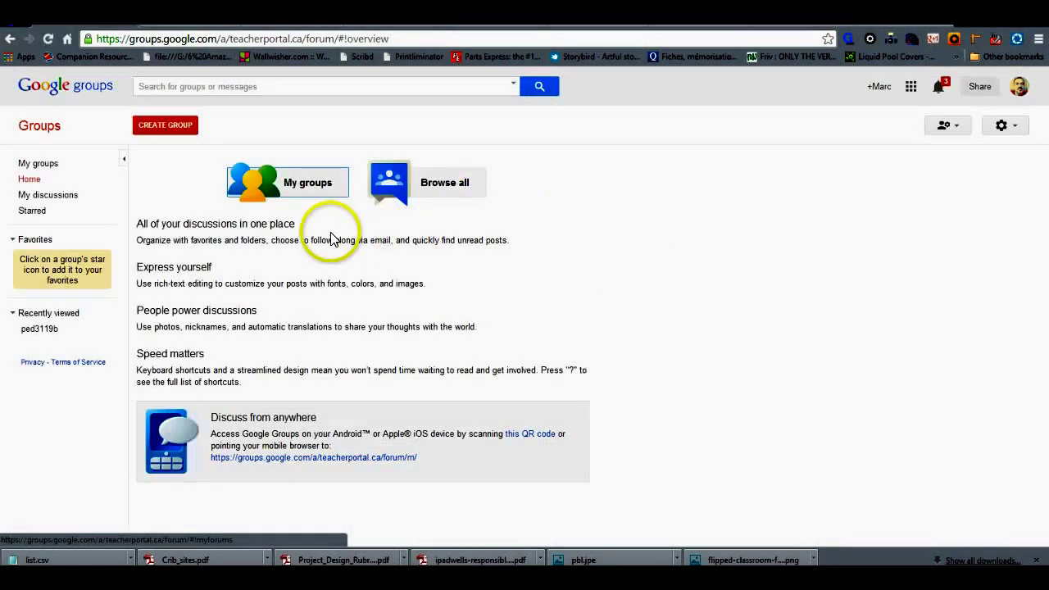
click(168, 131)
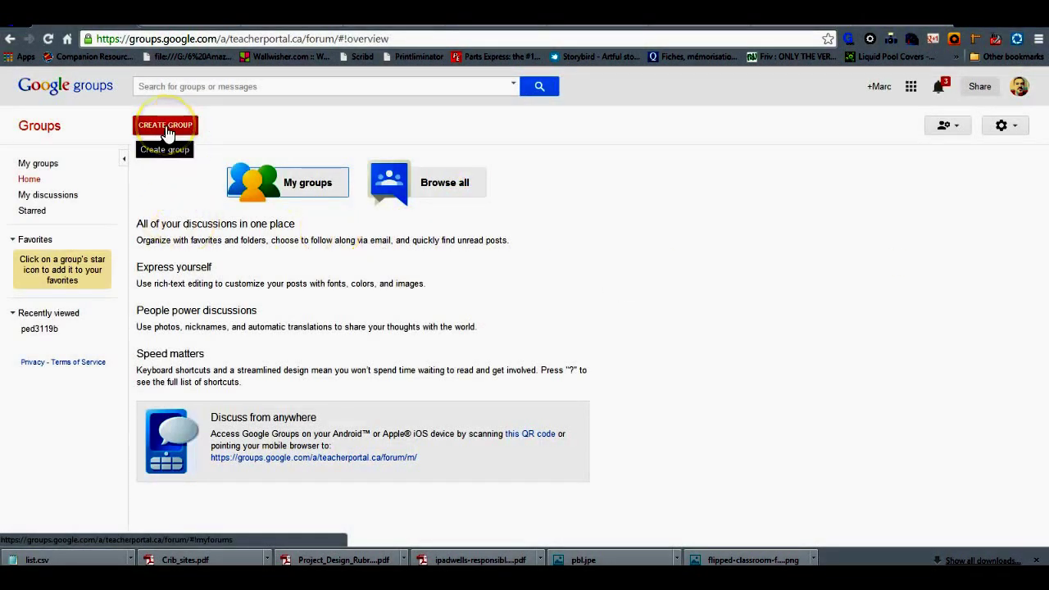
Step: Enter group name 'Ottawa U 2014', address 'ped2014' and description 'My class 2014'
click(273, 183)
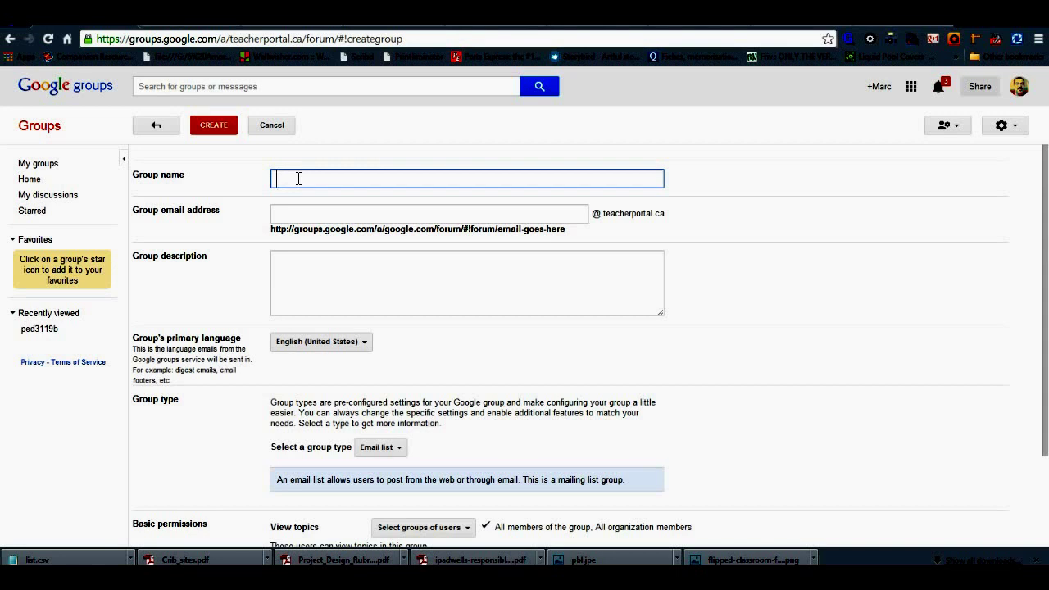
text(Ottawa U)
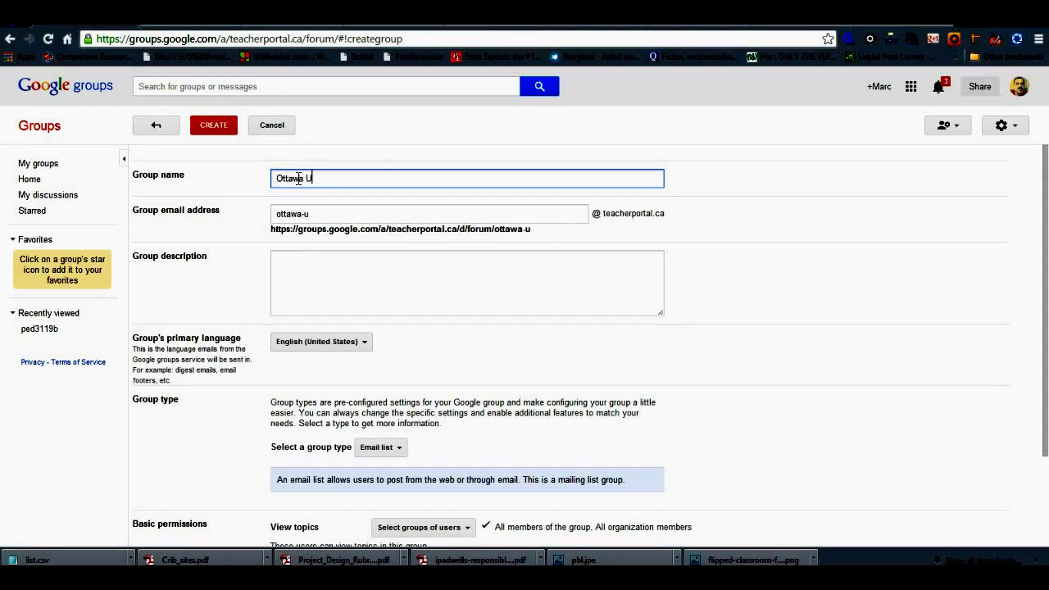
text( 2014)
click(332, 210)
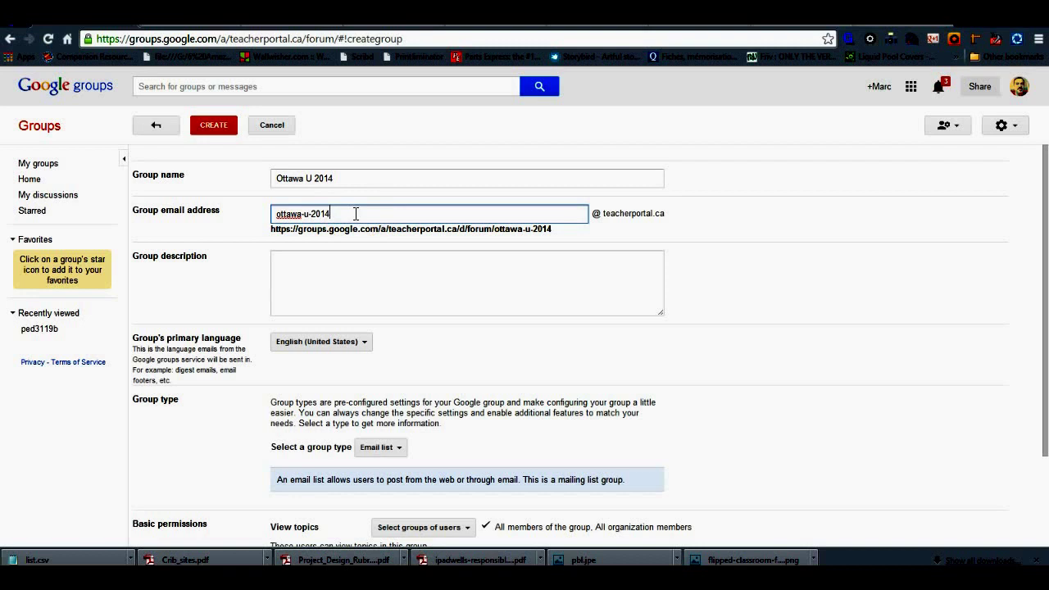
drag(356, 213, 270, 214)
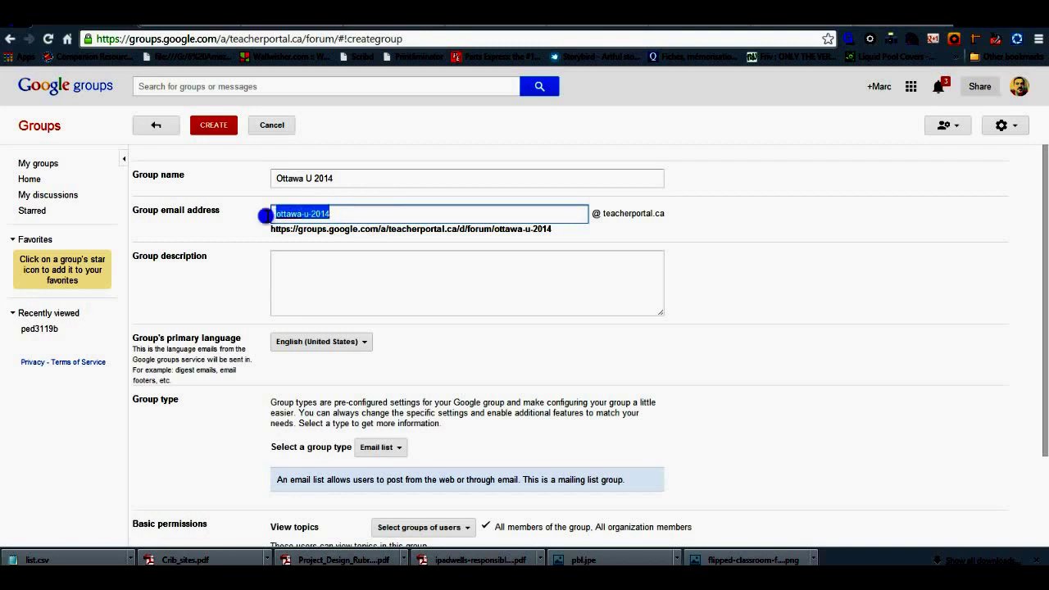
text(ped)
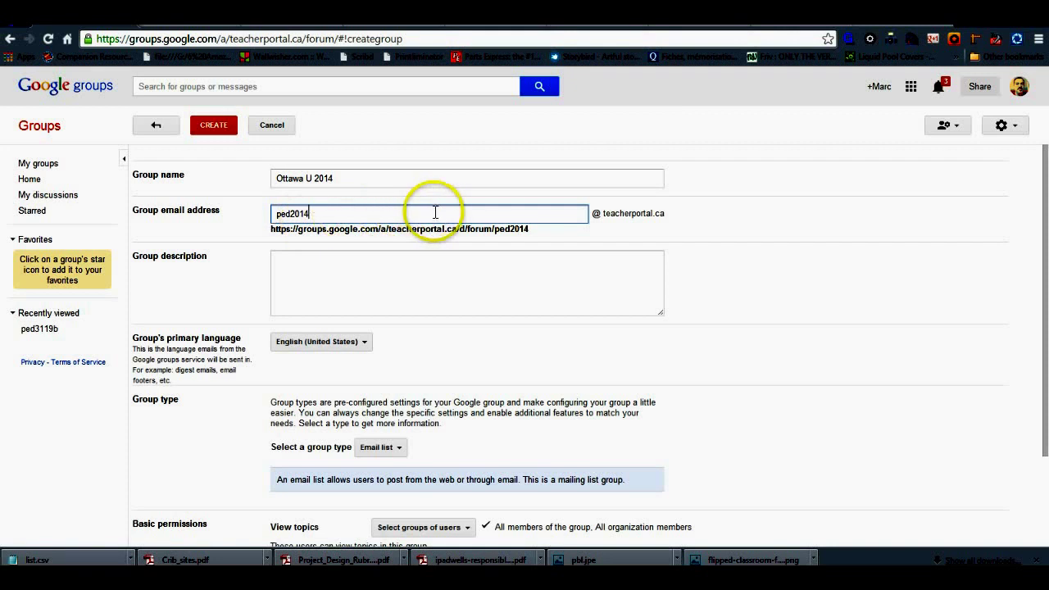
click(351, 262)
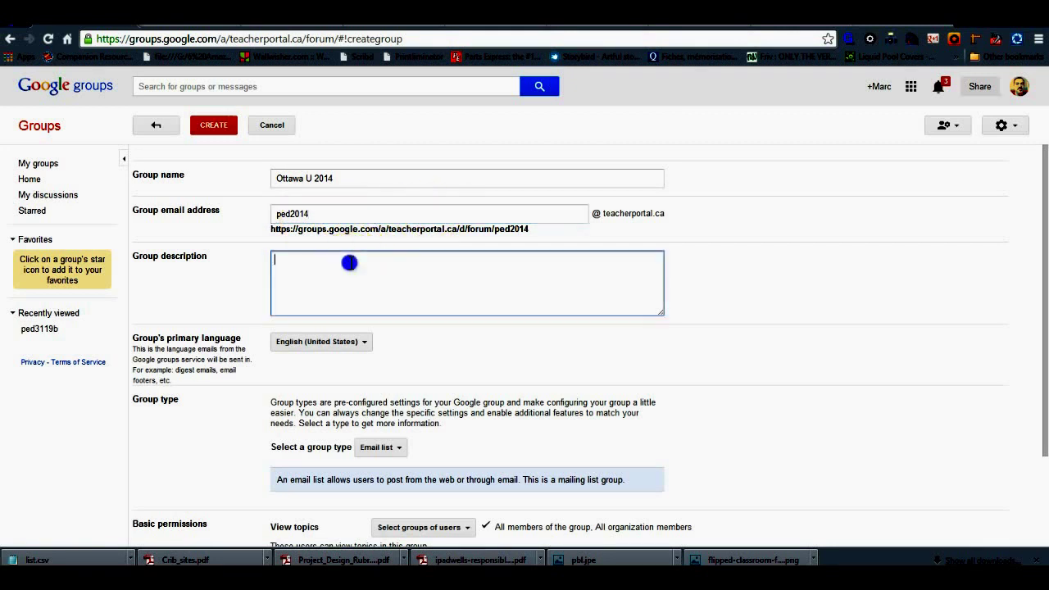
text(My class 20)
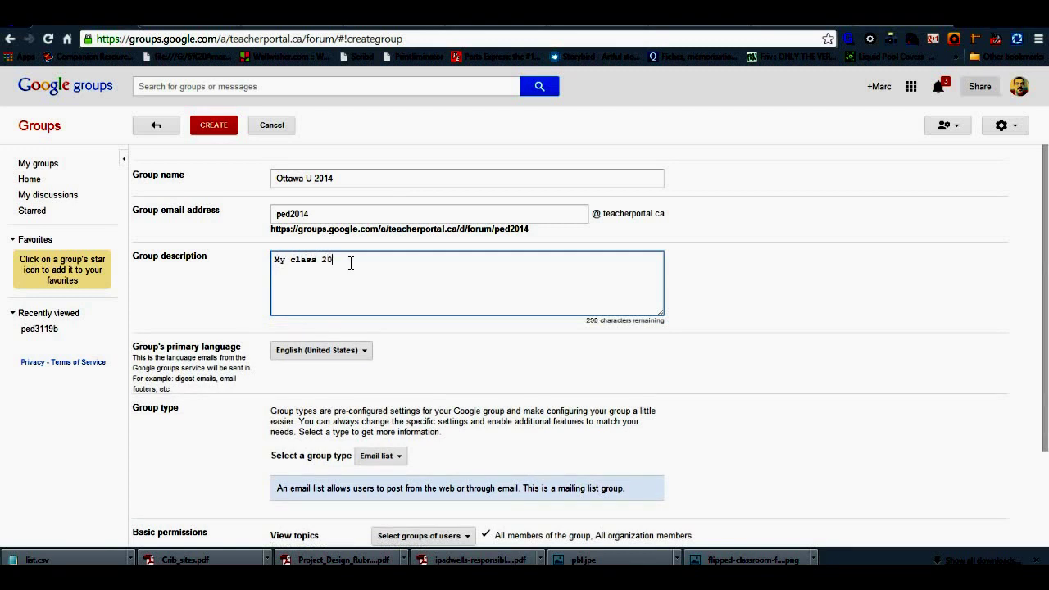
text(14)
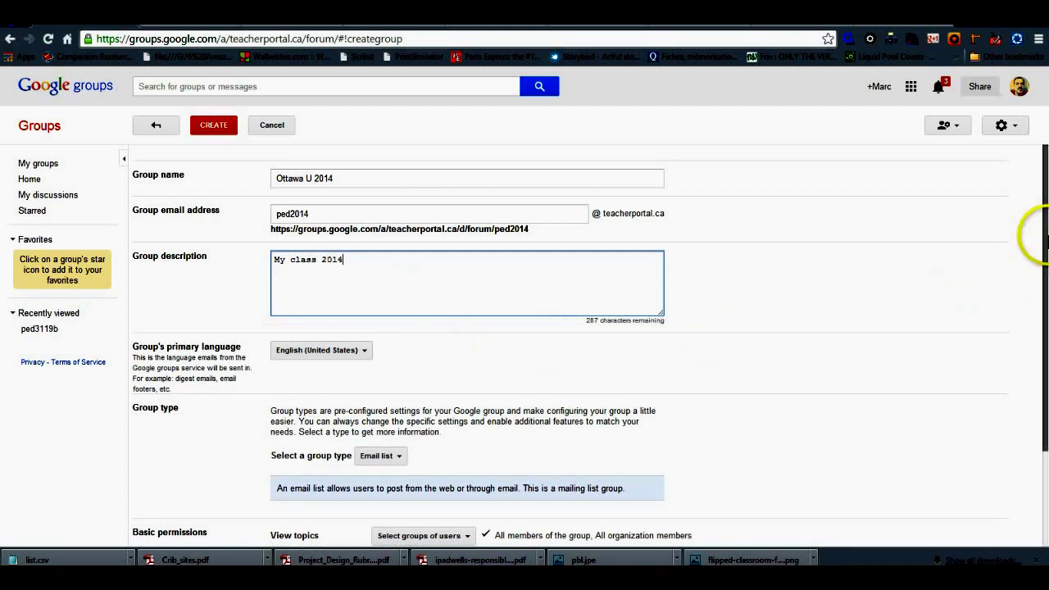
drag(1045, 232, 1045, 259)
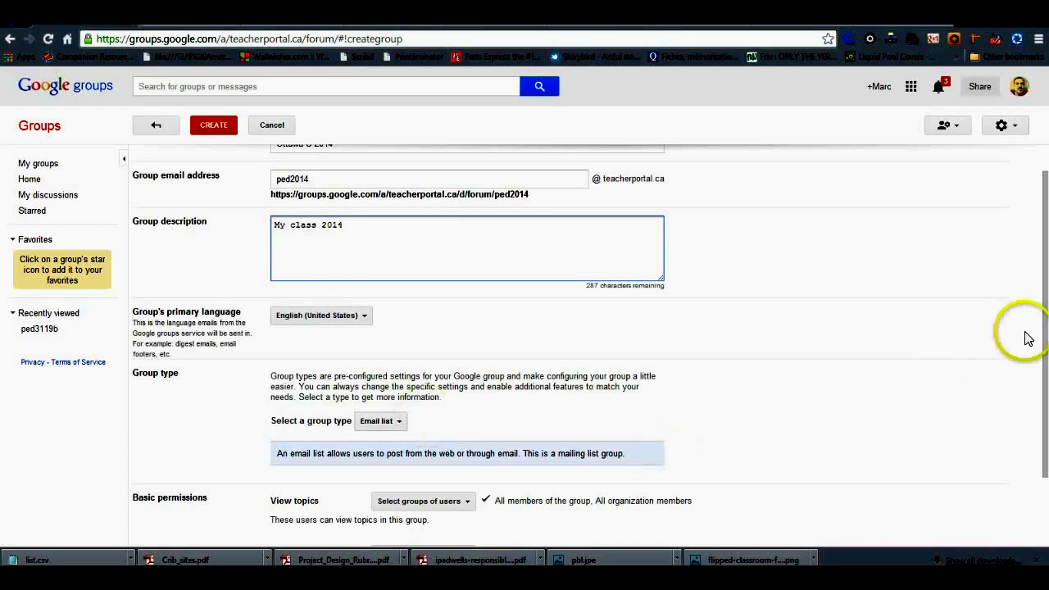
Step: Review who can view topics, leaving it unchanged, and dismiss the system overlay
drag(1045, 295, 1045, 361)
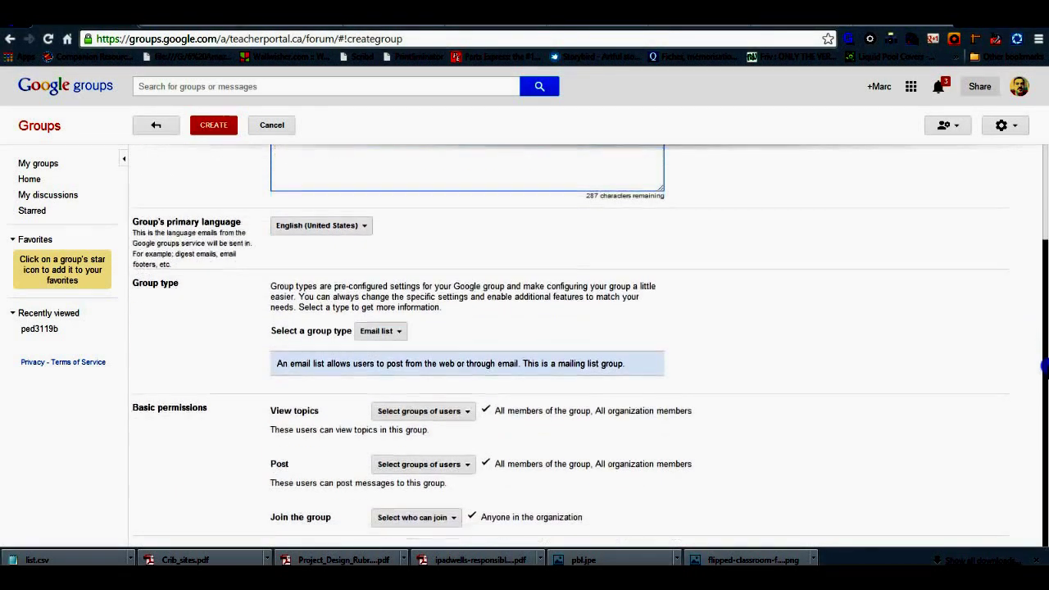
click(464, 412)
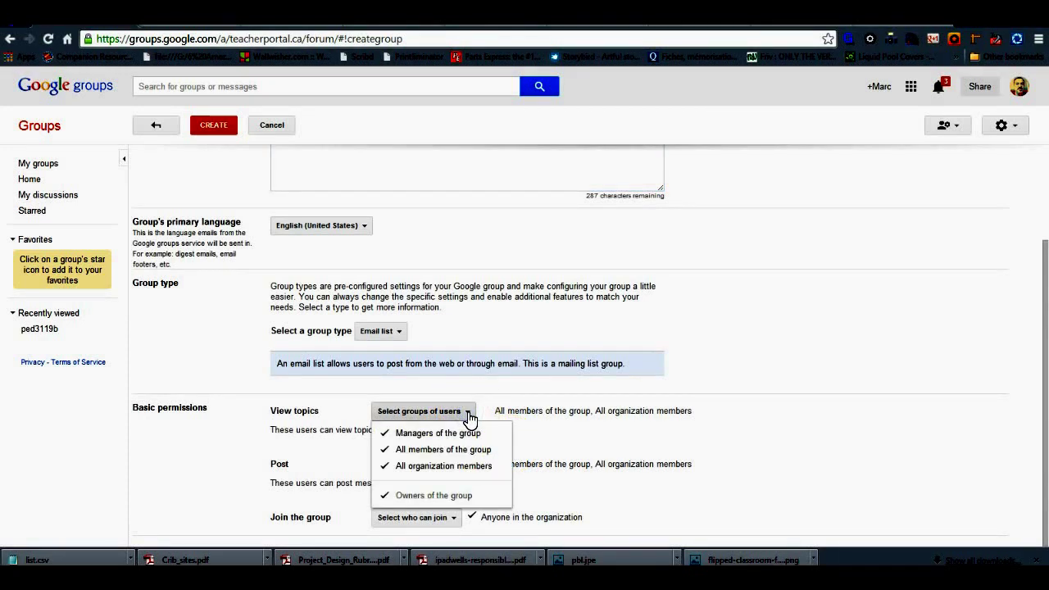
click(467, 414)
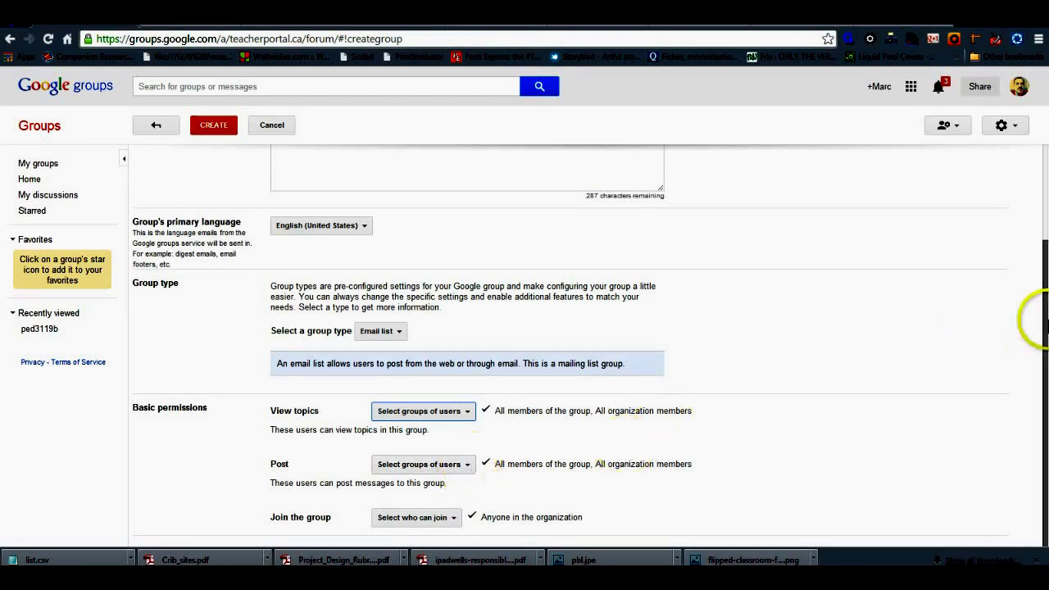
drag(1034, 319, 1041, 246)
mouse_move(1045, 232)
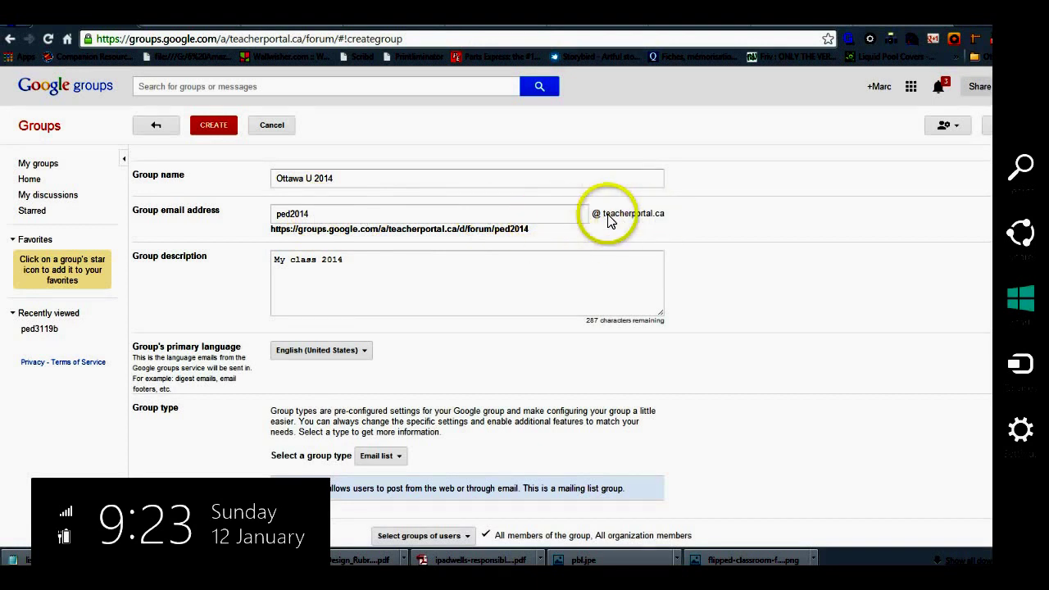
click(911, 317)
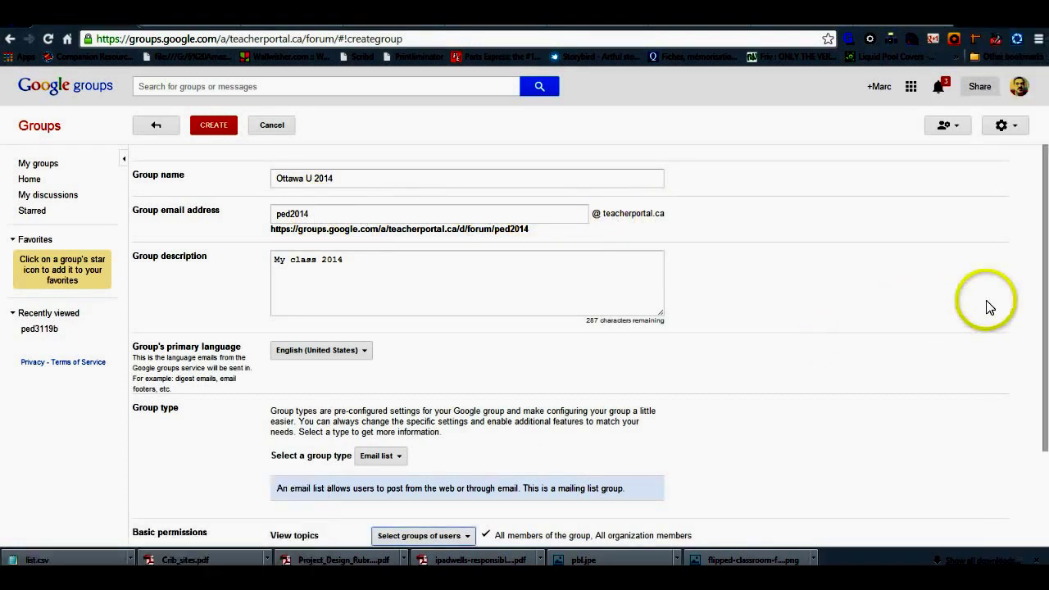
drag(1039, 283, 1035, 388)
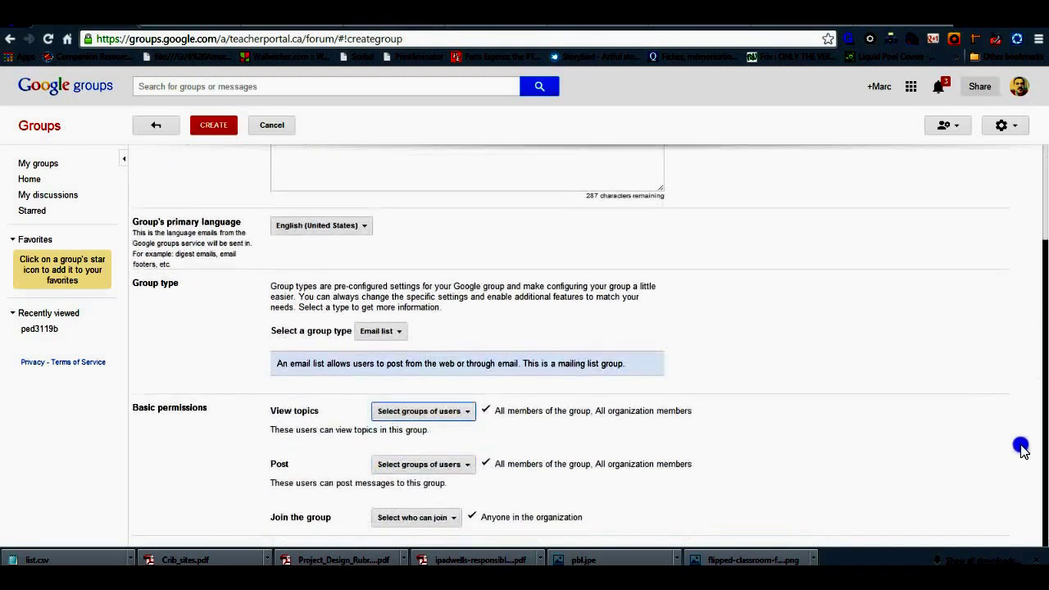
Step: Review who can post, leaving it unchanged, then submit the Ottawa U 2014 group
click(467, 464)
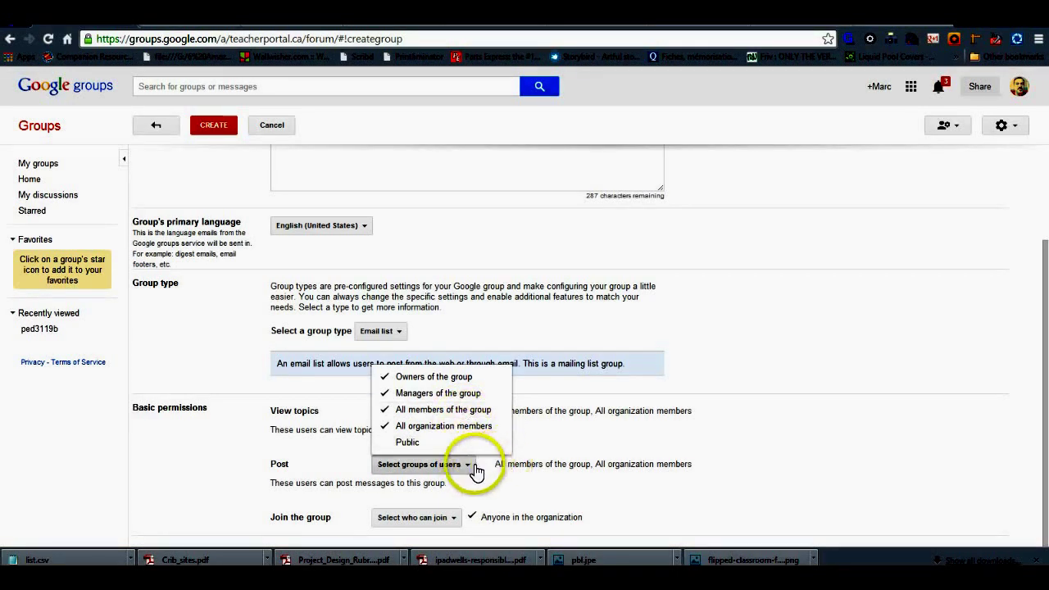
click(791, 460)
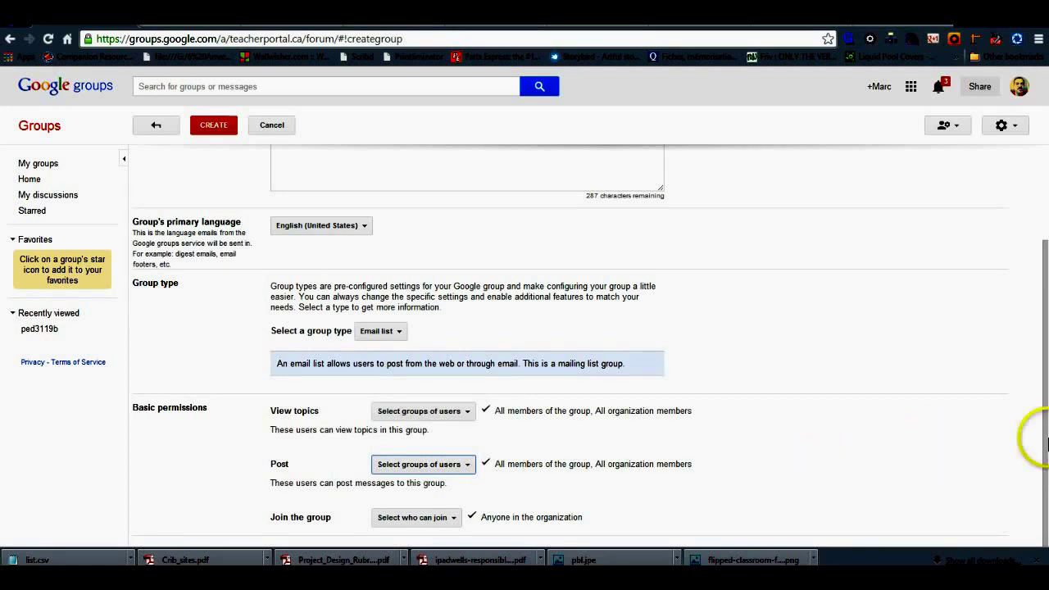
click(1043, 508)
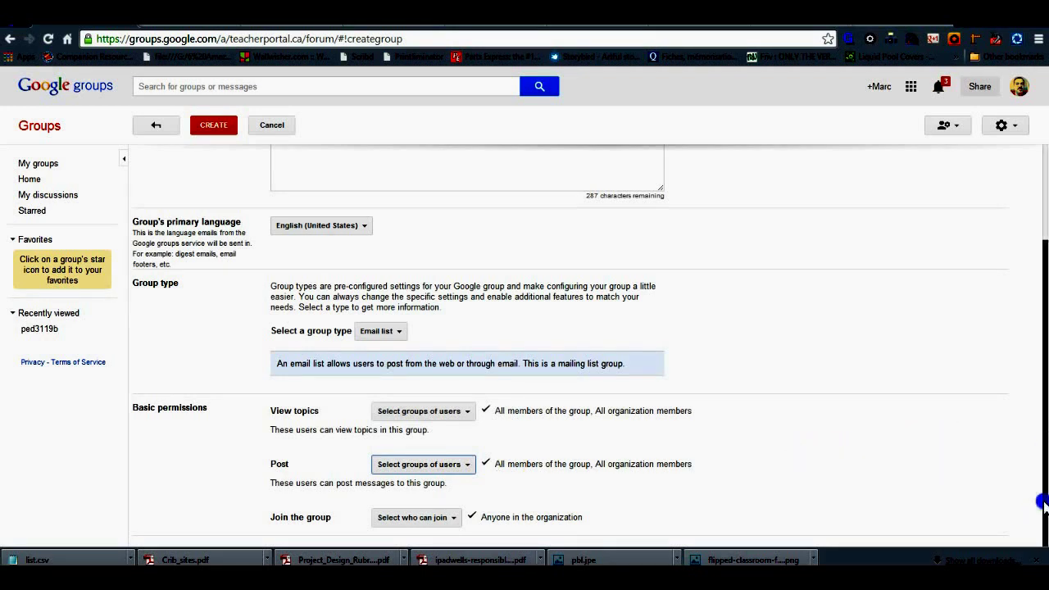
drag(1044, 438, 1044, 351)
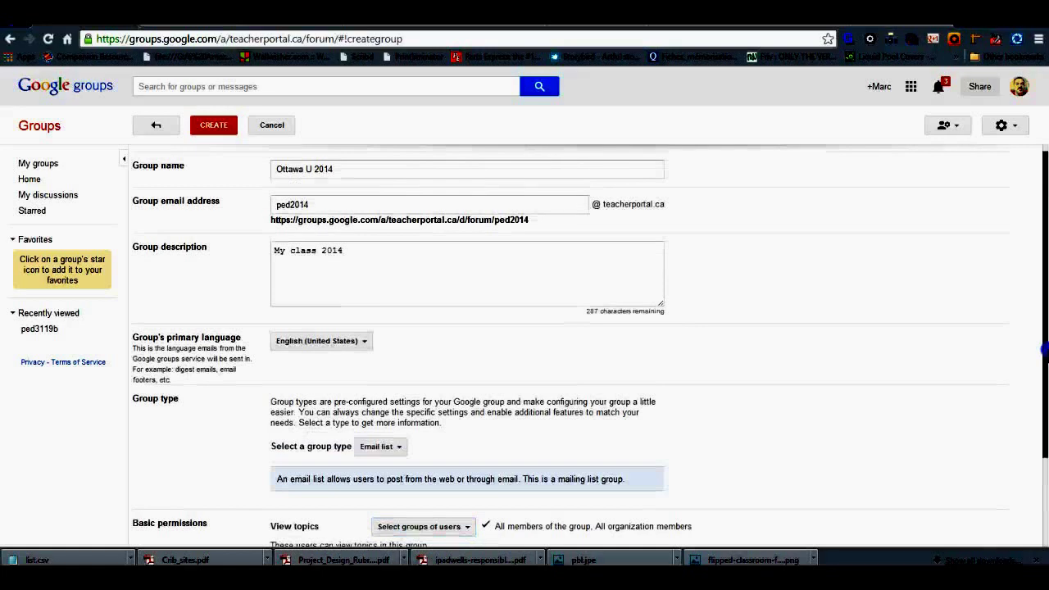
drag(1044, 350, 1042, 352)
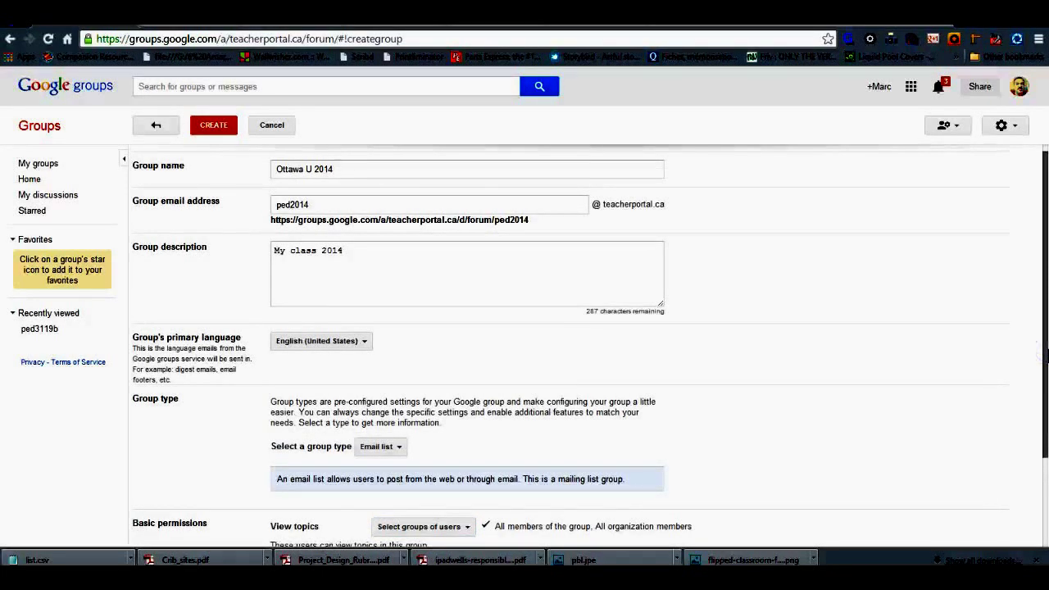
scroll(1044, 351, up, 1)
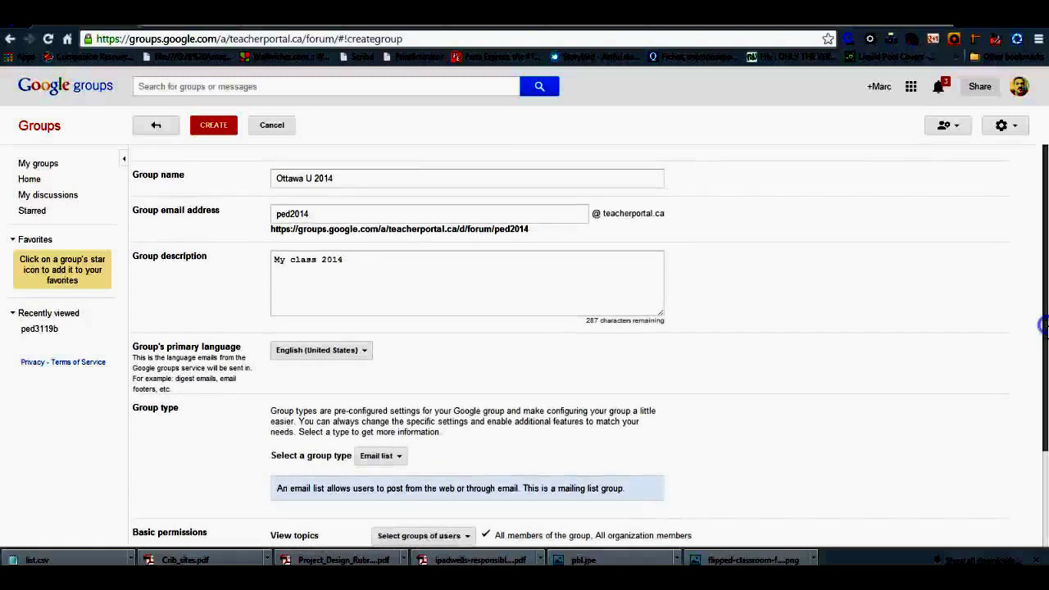
click(211, 130)
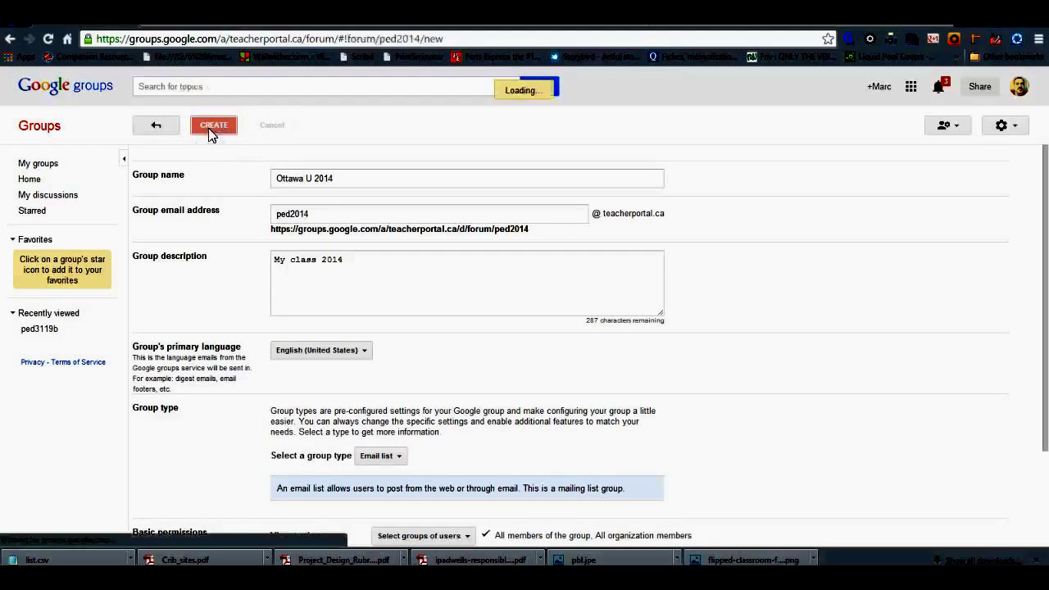
Step: Acknowledge the group-created message and go to inviting people to Ottawa U 2014
click(215, 152)
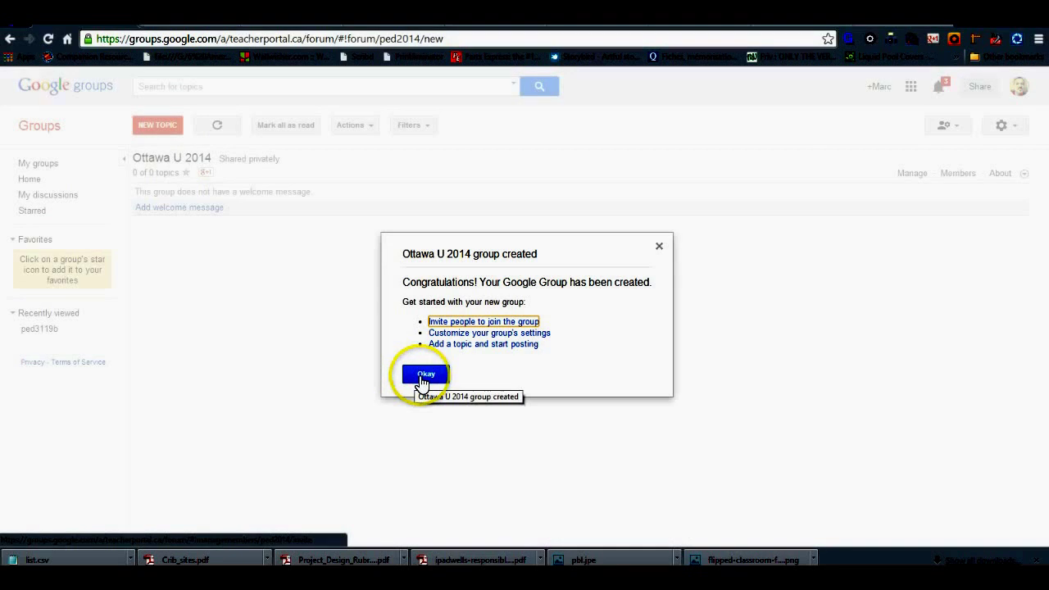
click(473, 321)
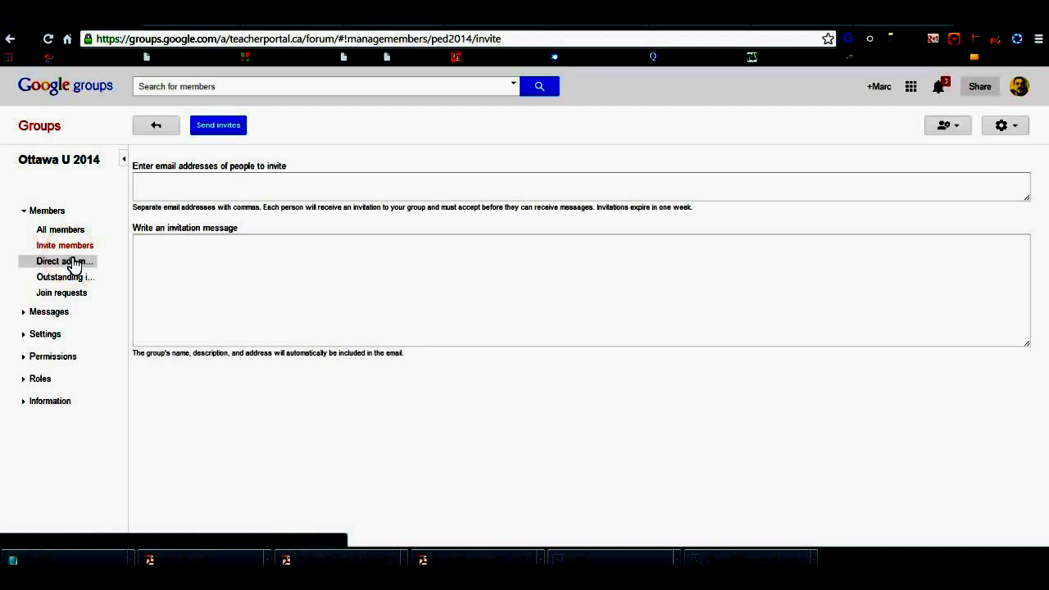
Step: Paste the student email list into the Direct add member addresses, keeping the welcome message empty
click(73, 263)
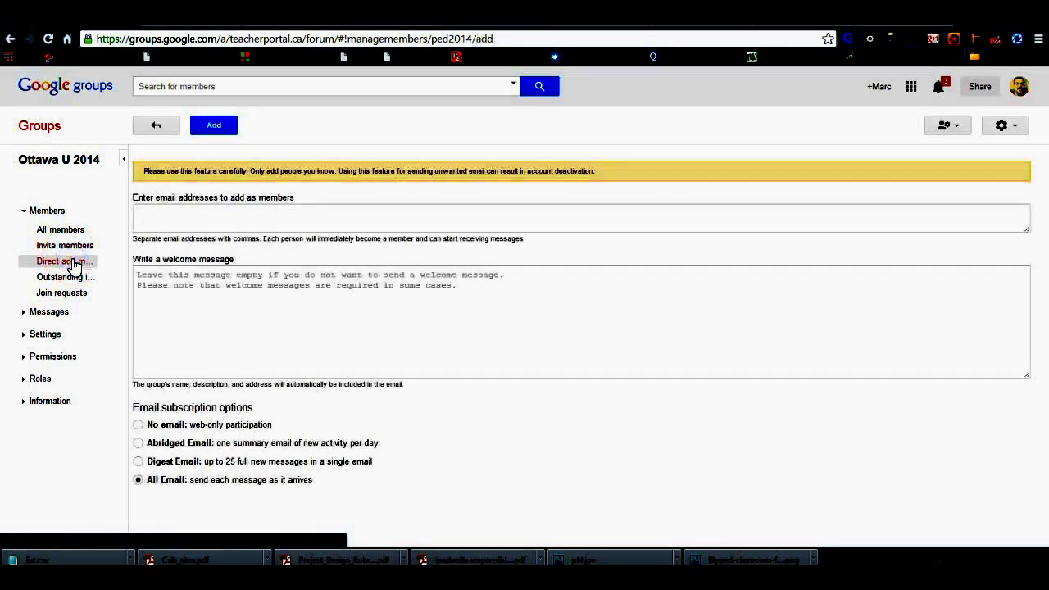
click(142, 274)
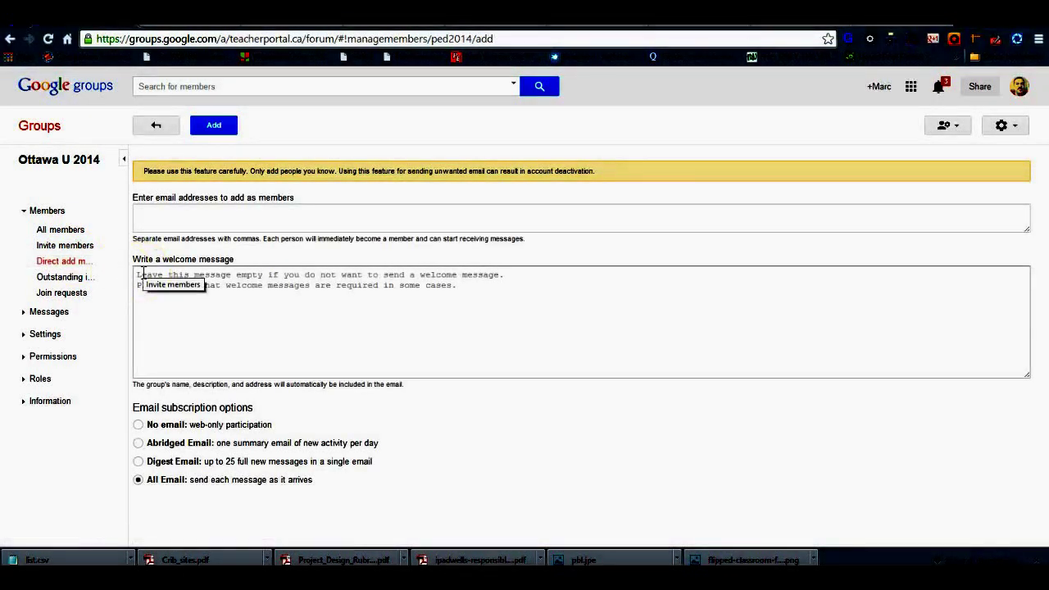
click(139, 272)
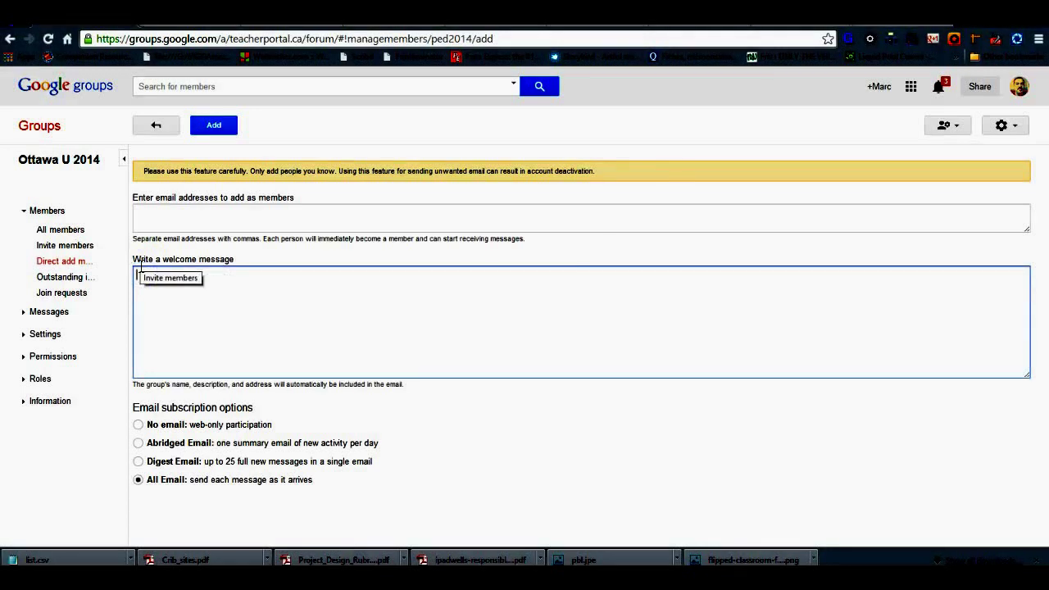
key(ctrl+v)
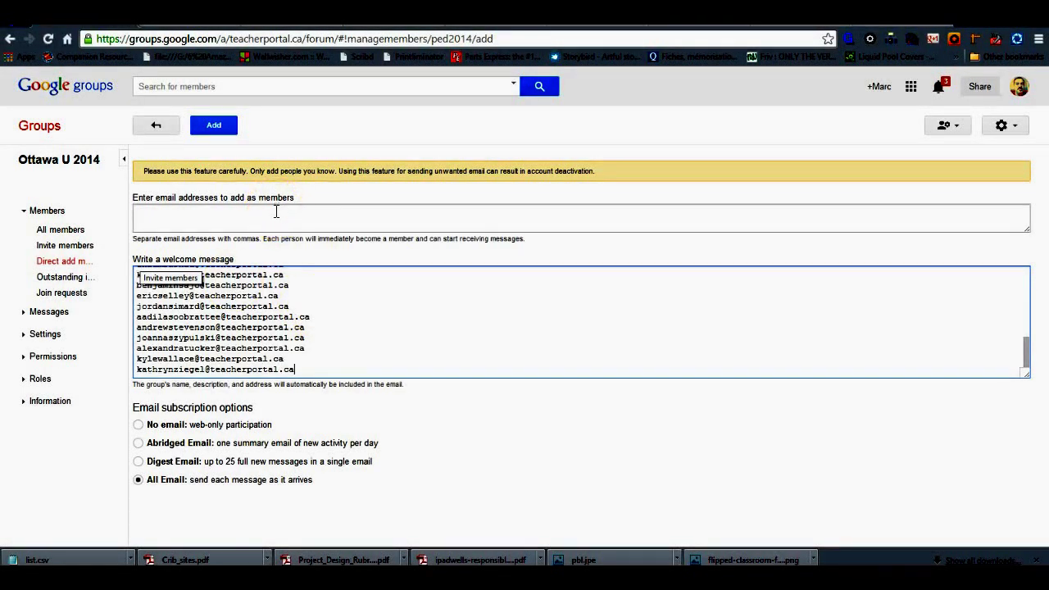
key(ctrl+a)
key(ctrl+x)
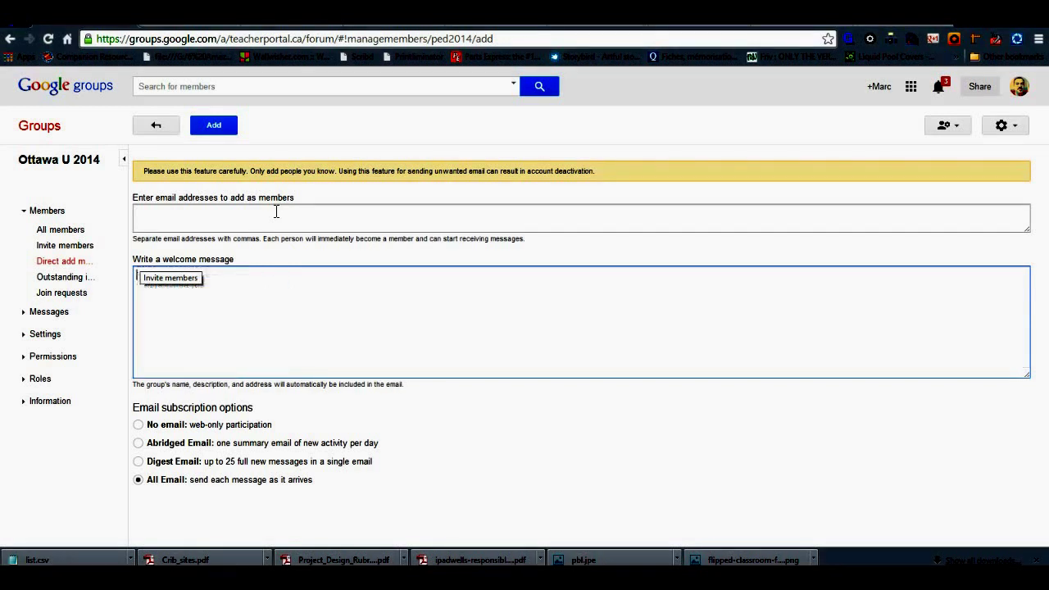
click(276, 212)
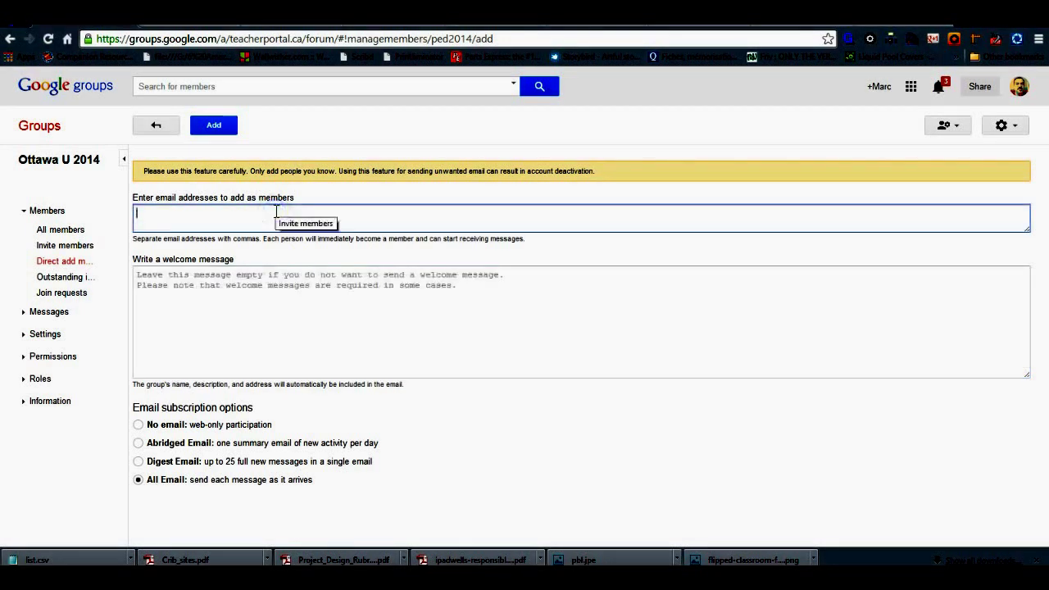
key(ctrl+v)
click(213, 287)
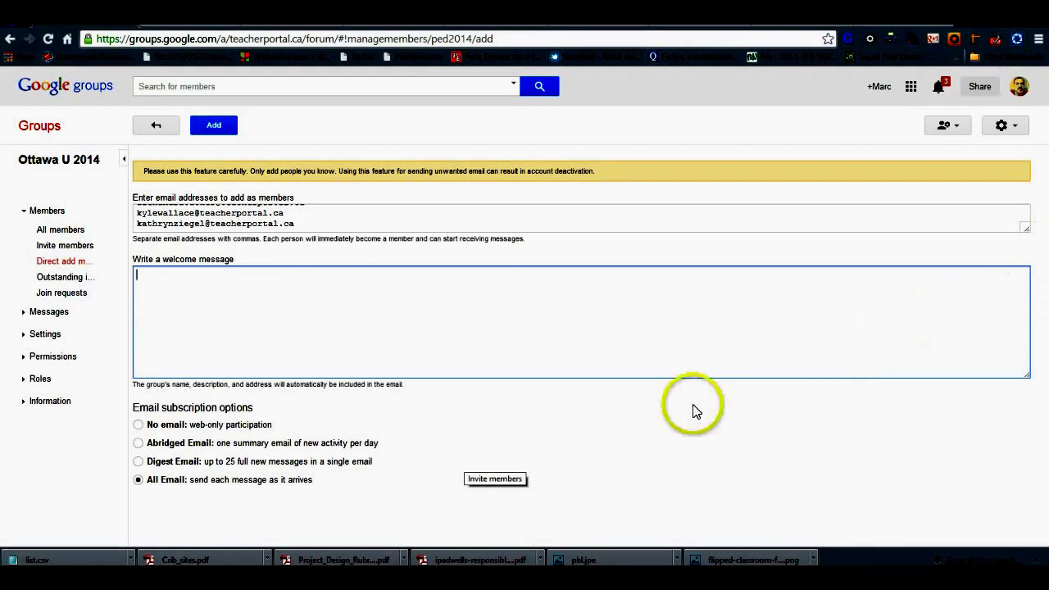
Step: Submit the addresses, then expand the address box to show the whole list
click(213, 128)
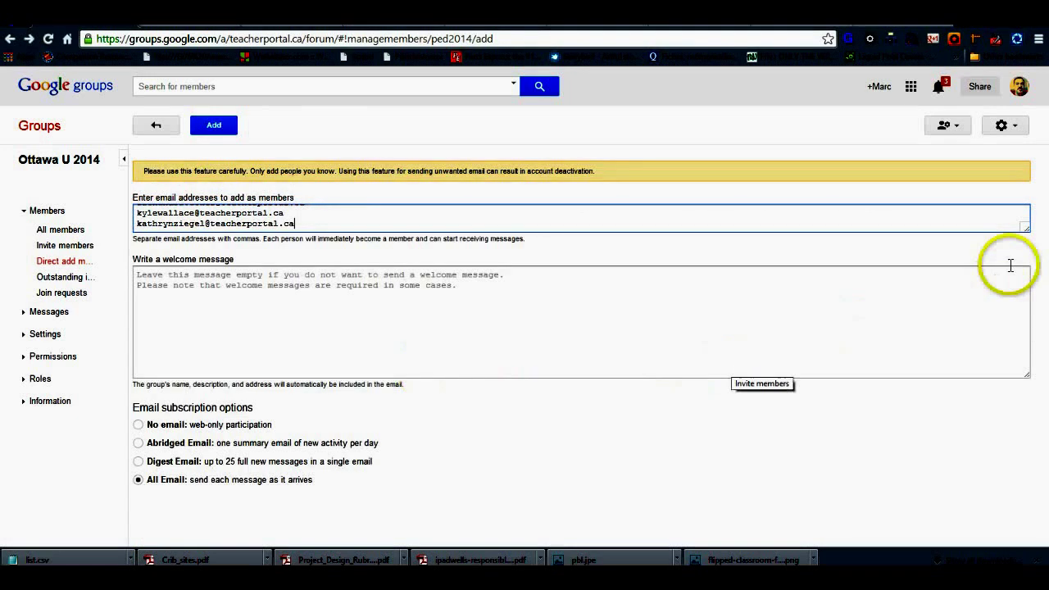
drag(1024, 228, 1026, 438)
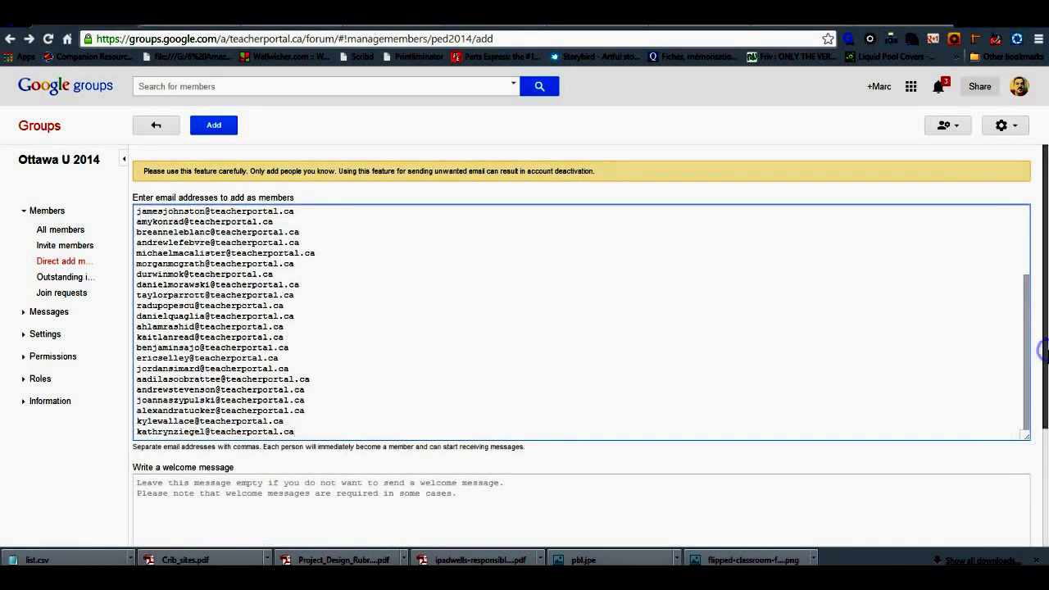
Step: Add a comma after each of the first eleven addresses in the member list
click(299, 211)
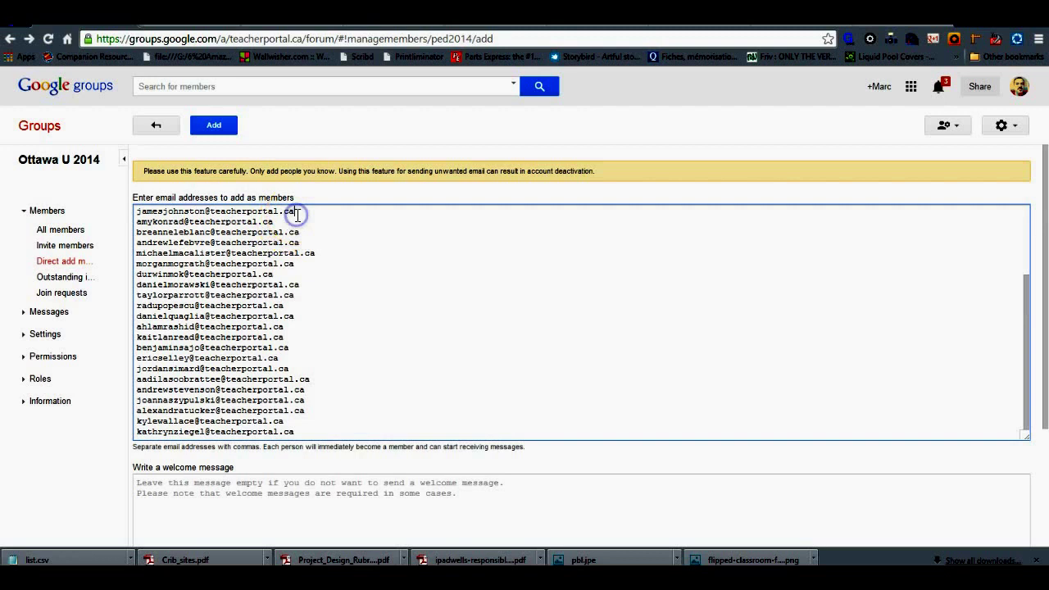
click(274, 221)
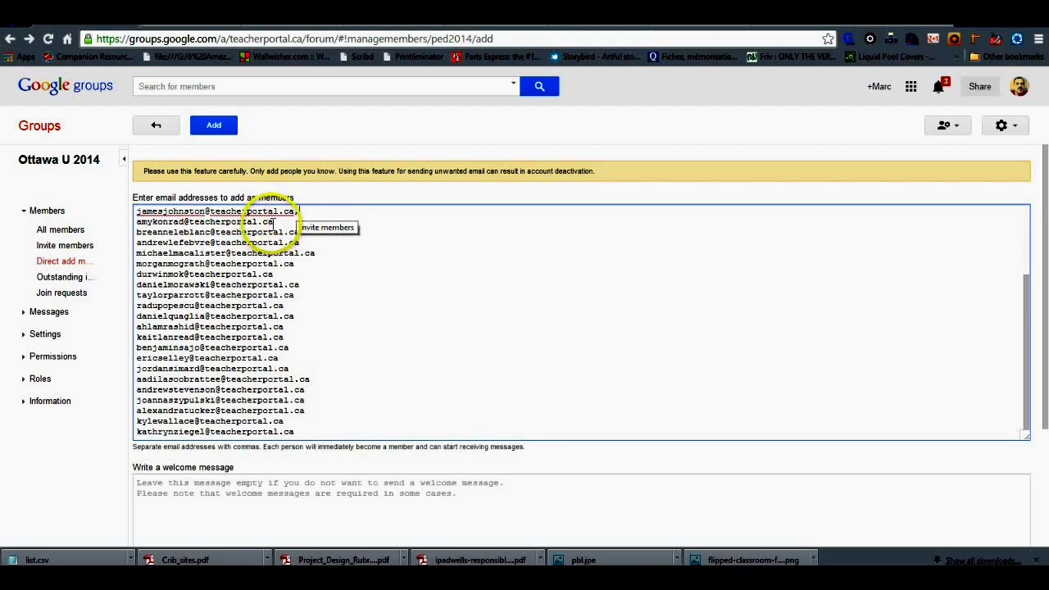
text(,)
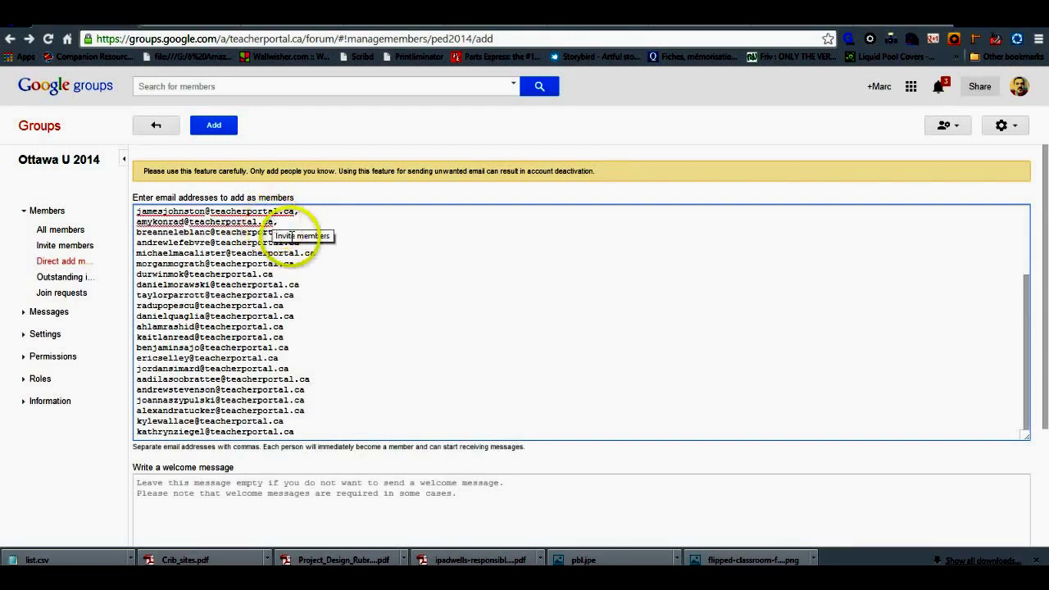
click(314, 243)
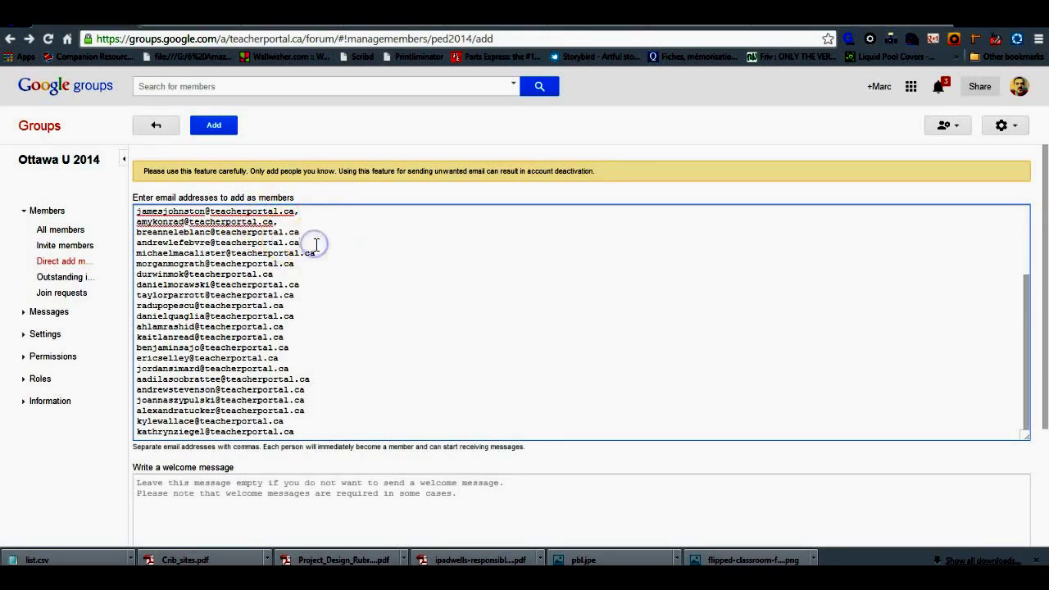
text(,)
click(308, 235)
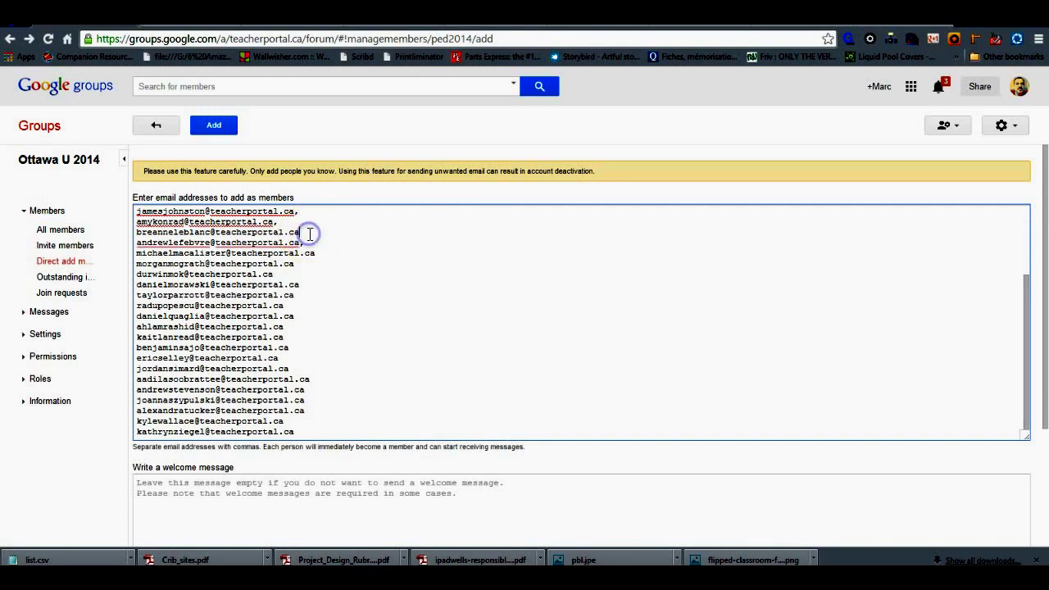
text(,)
click(316, 259)
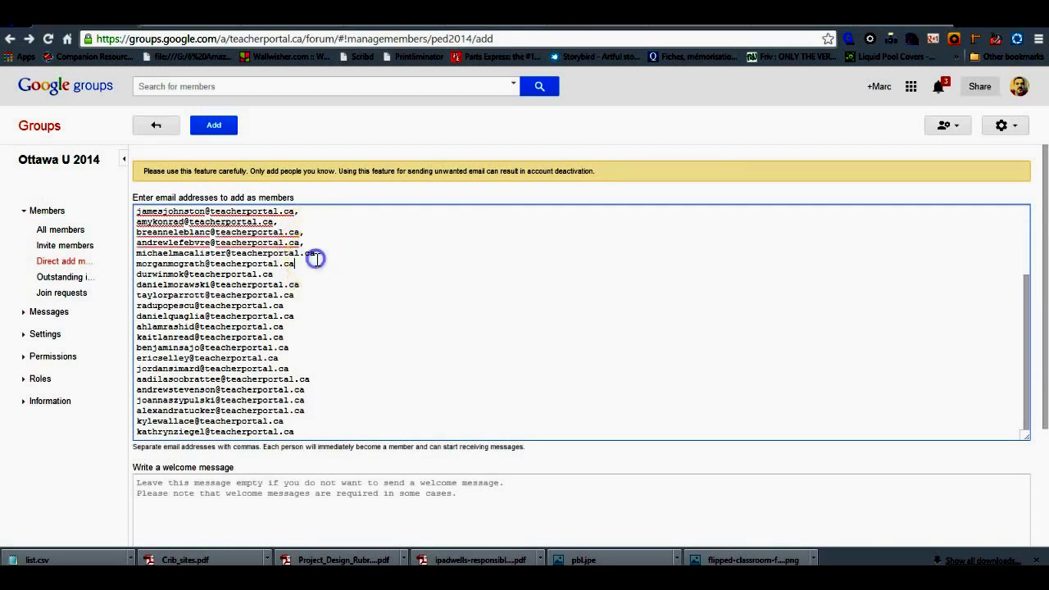
click(316, 254)
text(,)
click(302, 262)
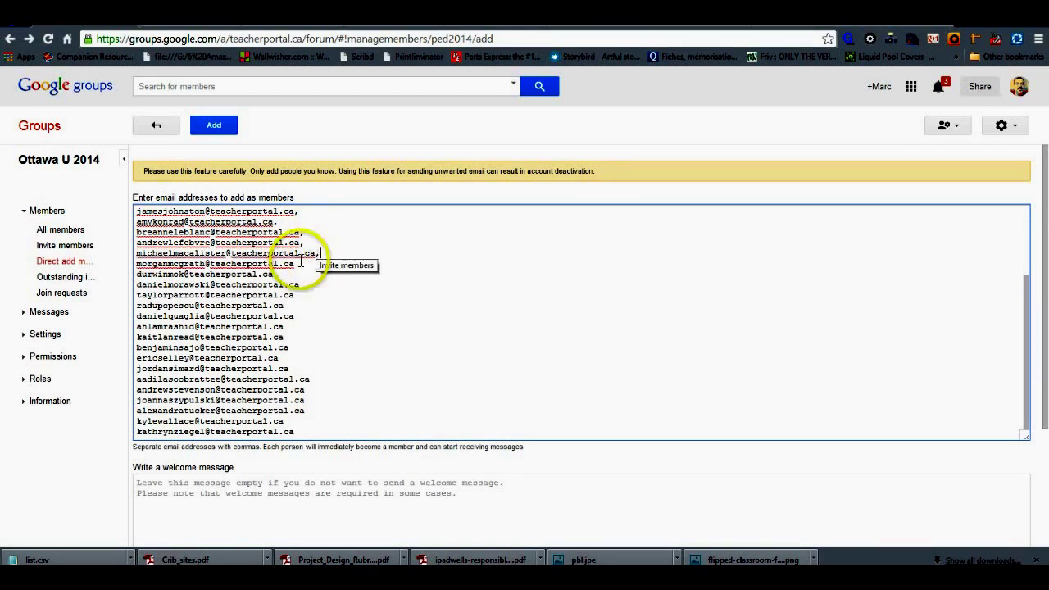
text(,)
click(281, 275)
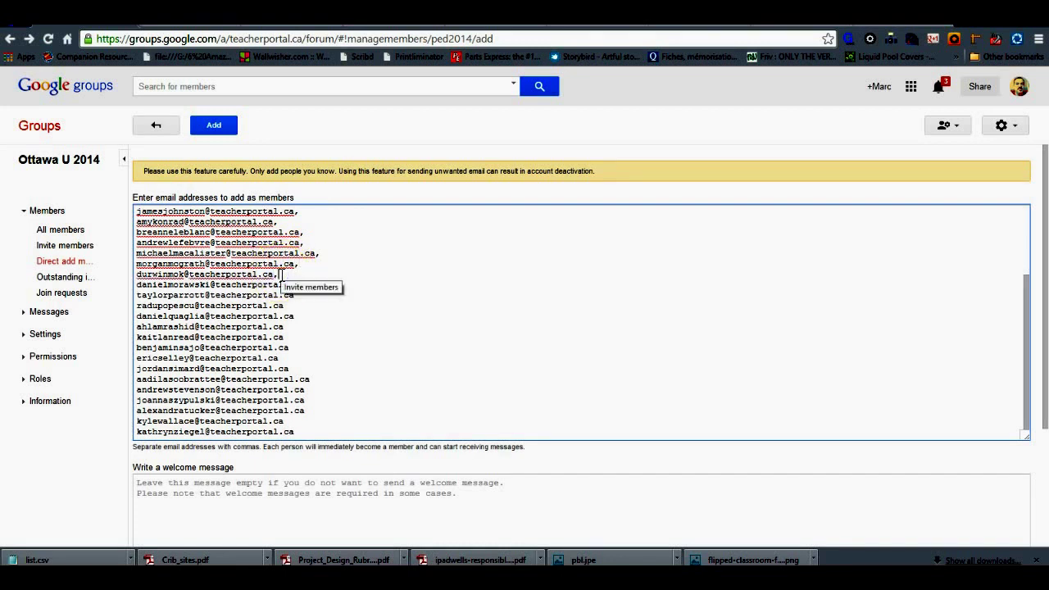
drag(381, 293, 305, 282)
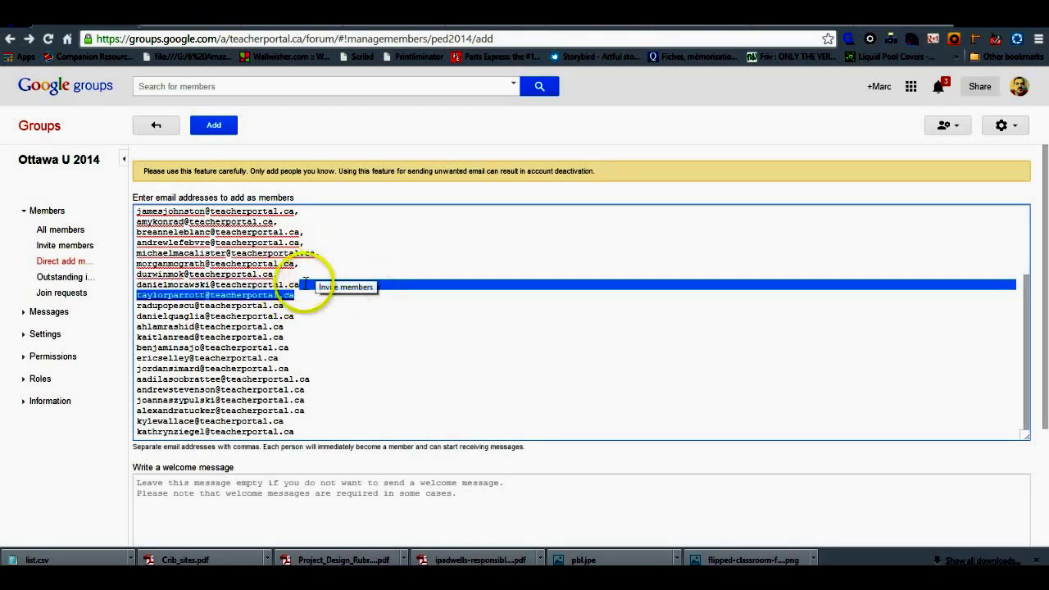
click(304, 282)
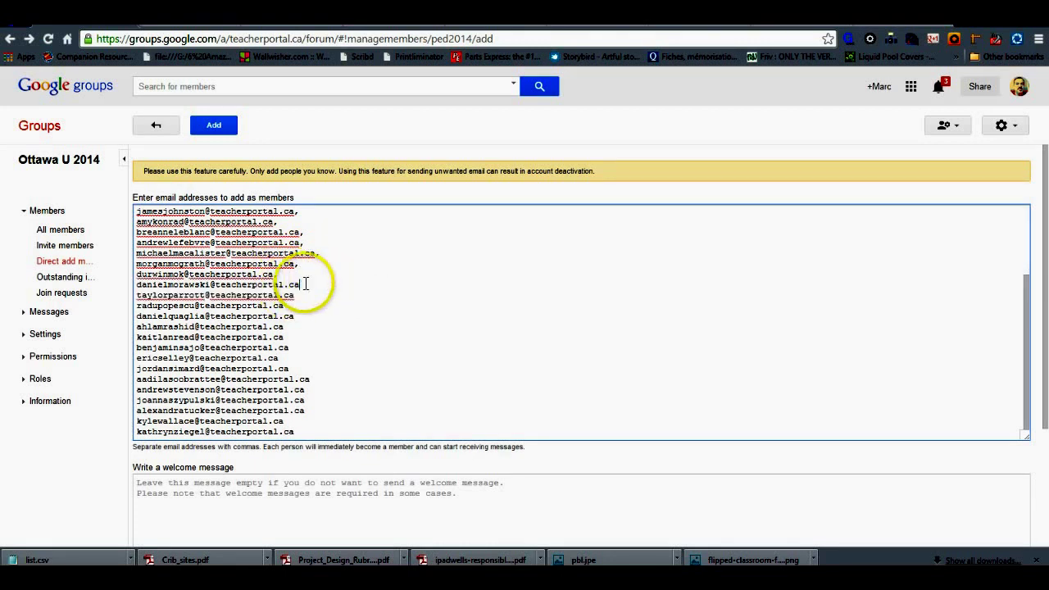
click(295, 297)
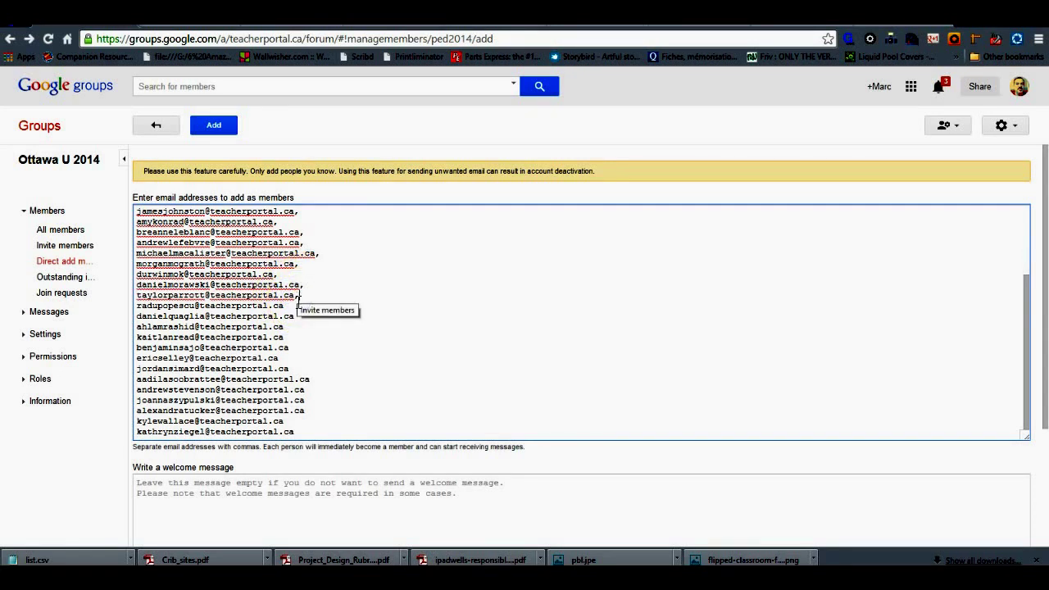
click(287, 305)
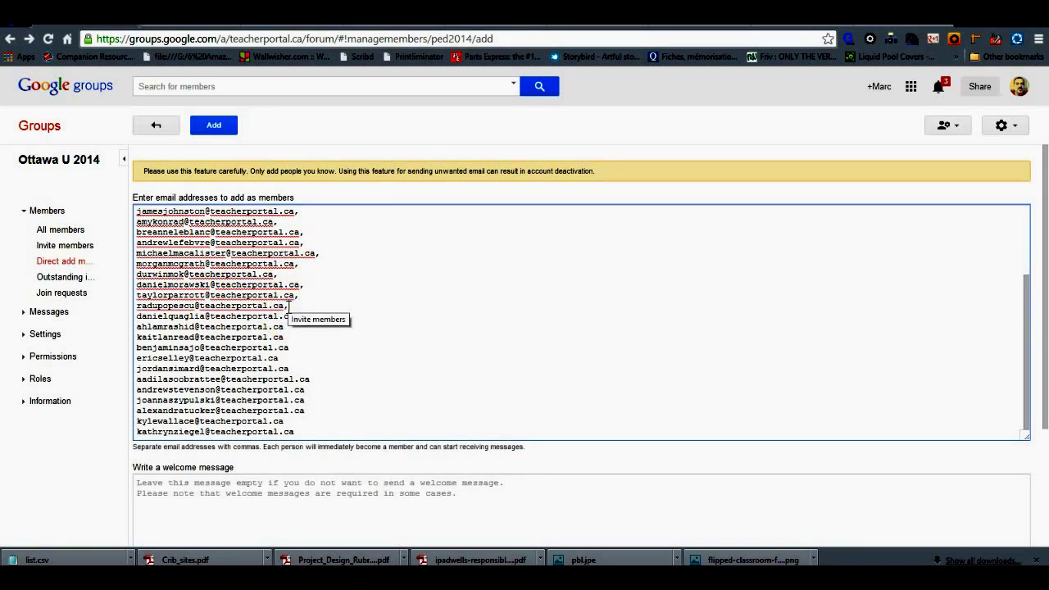
click(296, 317)
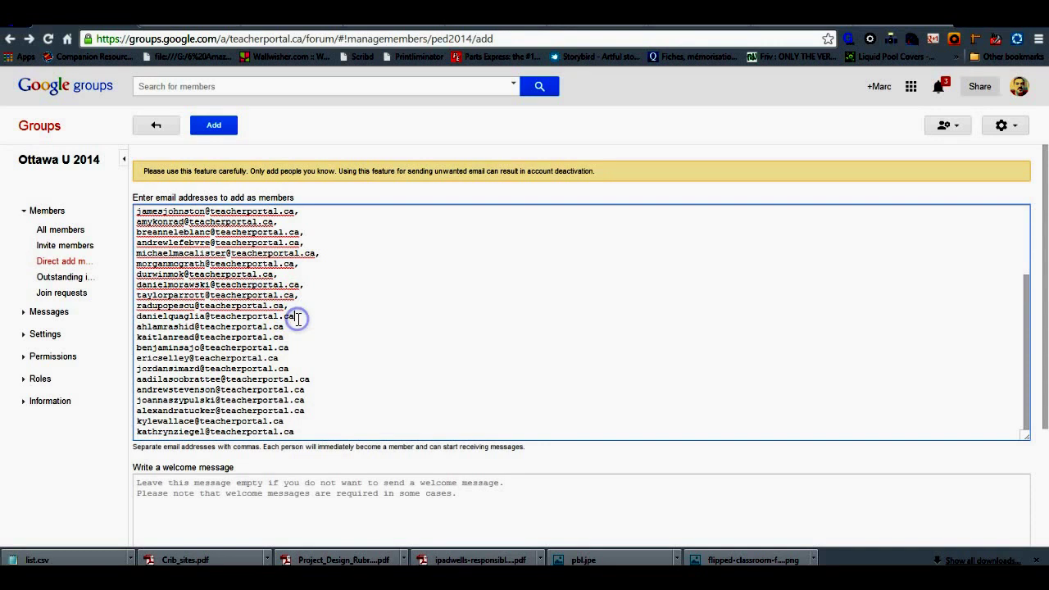
text(,)
Step: Add commas after the remaining addresses down to the final one
click(288, 326)
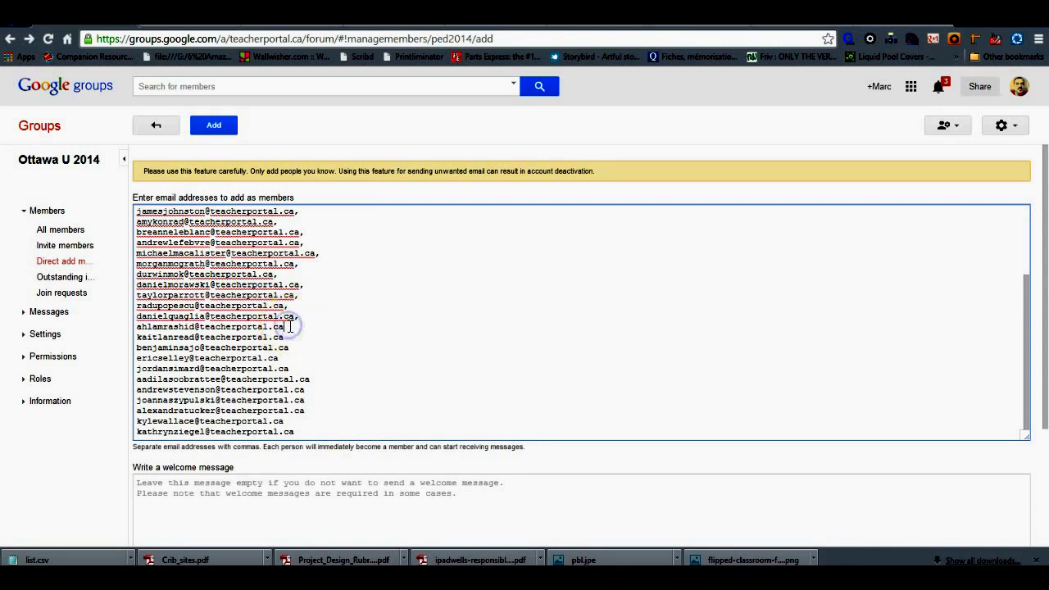
click(287, 338)
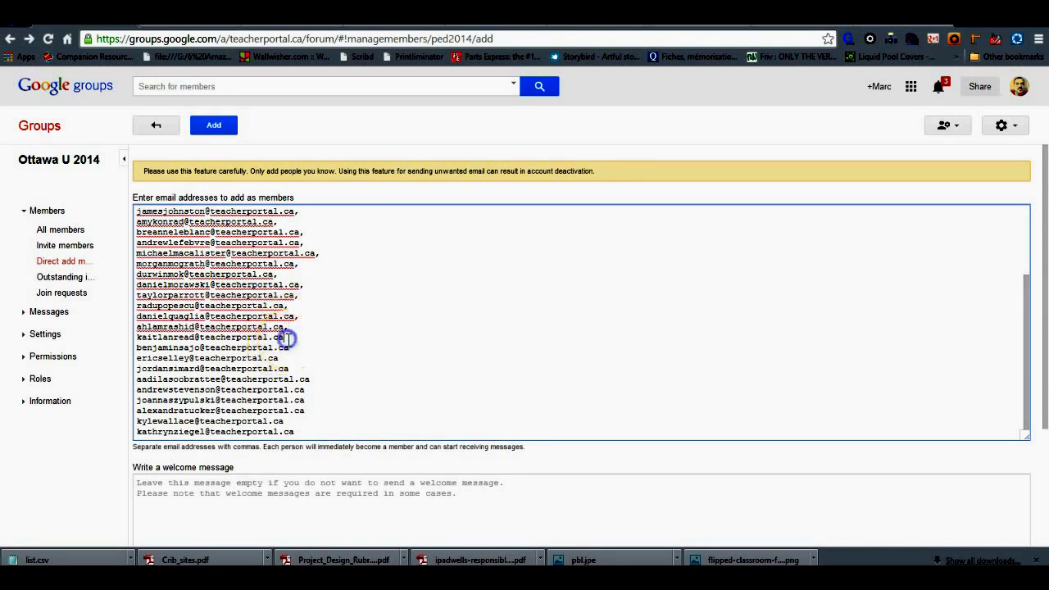
text(,)
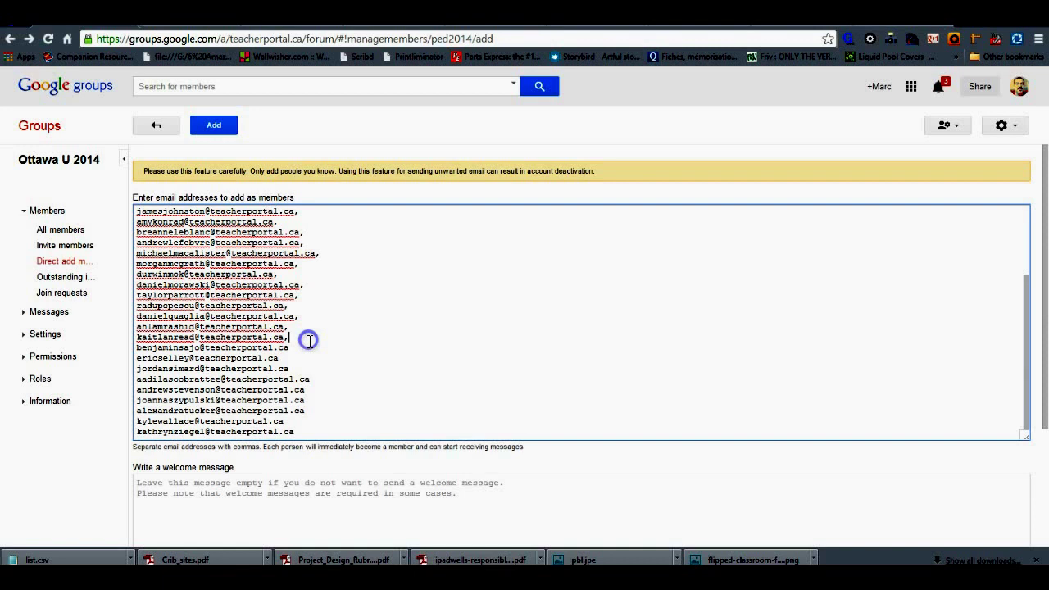
click(296, 347)
text(,)
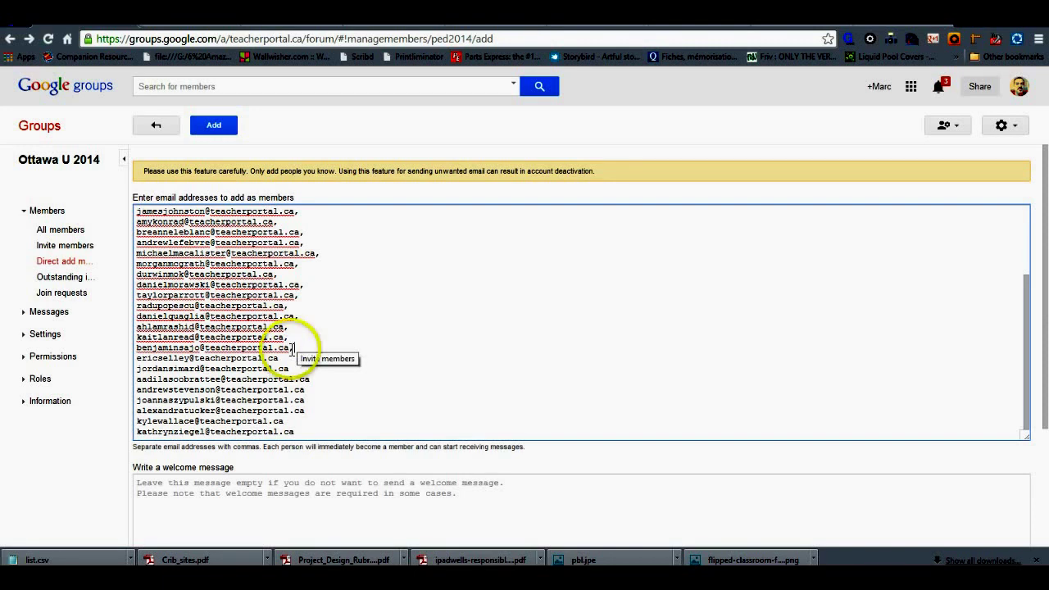
click(280, 358)
text(,)
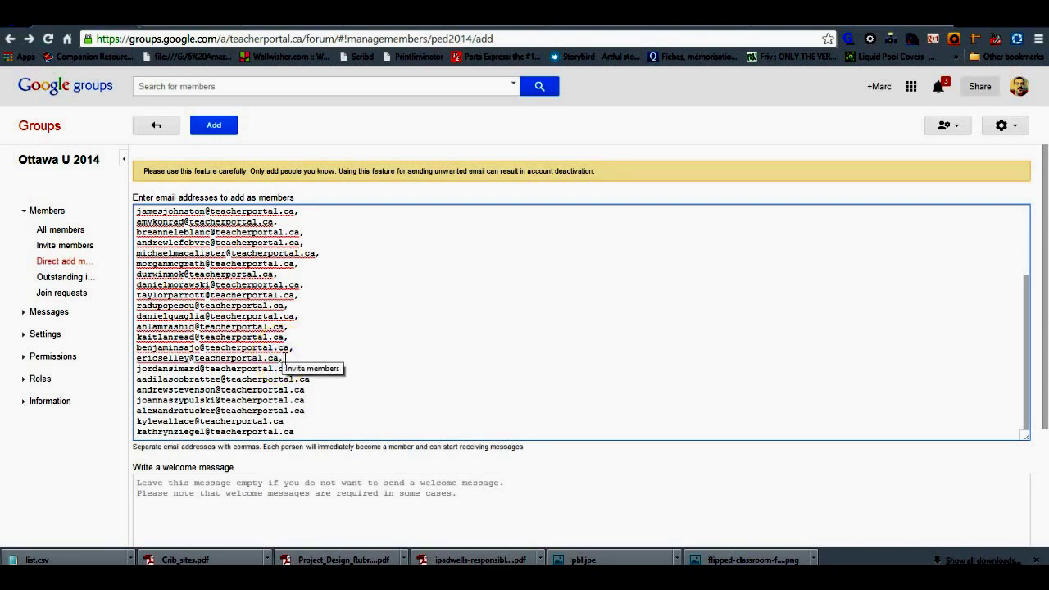
click(316, 356)
click(293, 371)
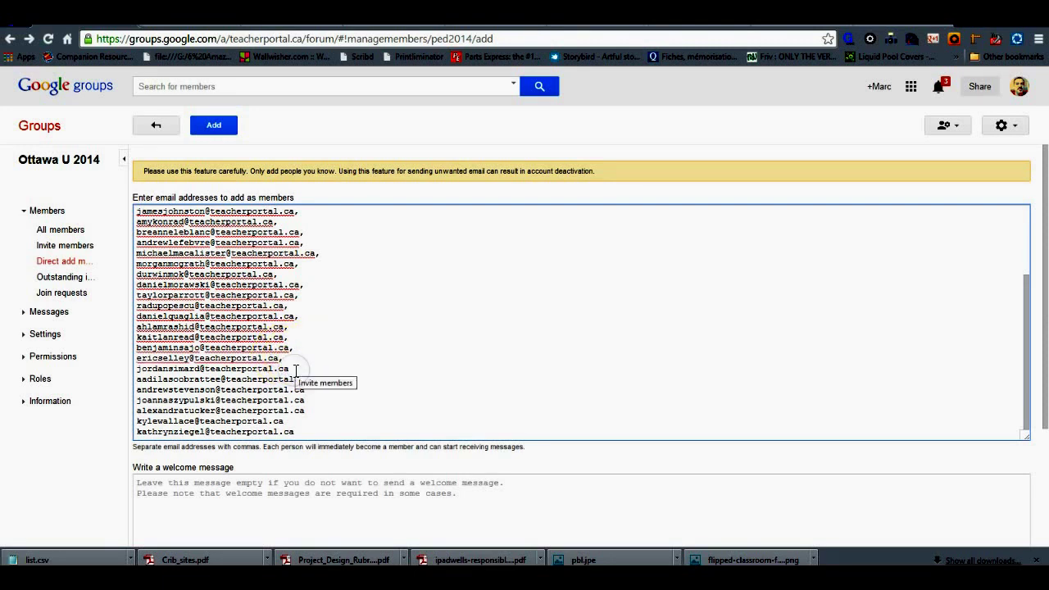
click(316, 377)
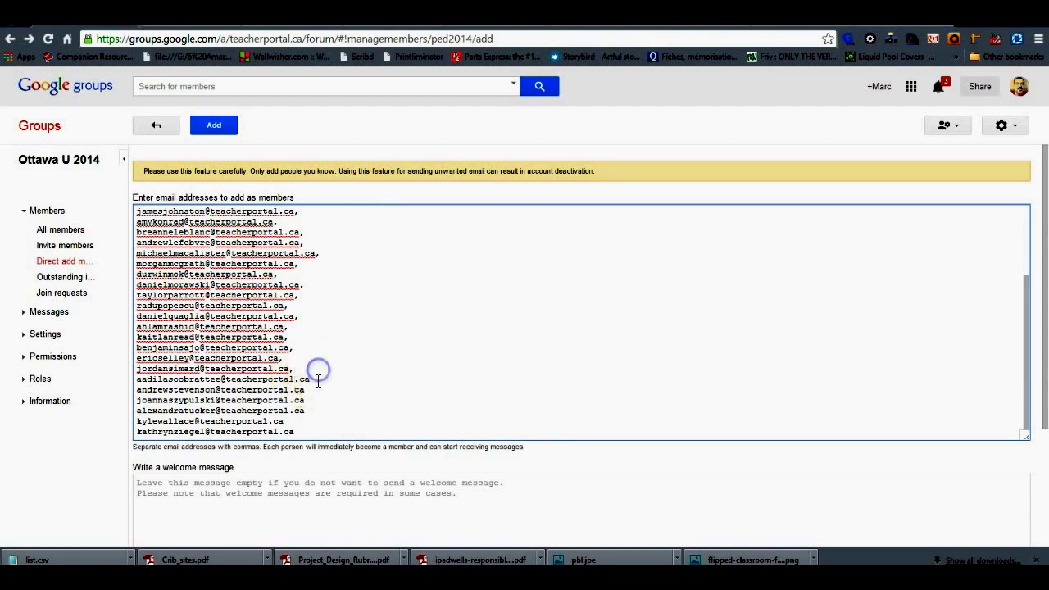
click(317, 381)
click(307, 390)
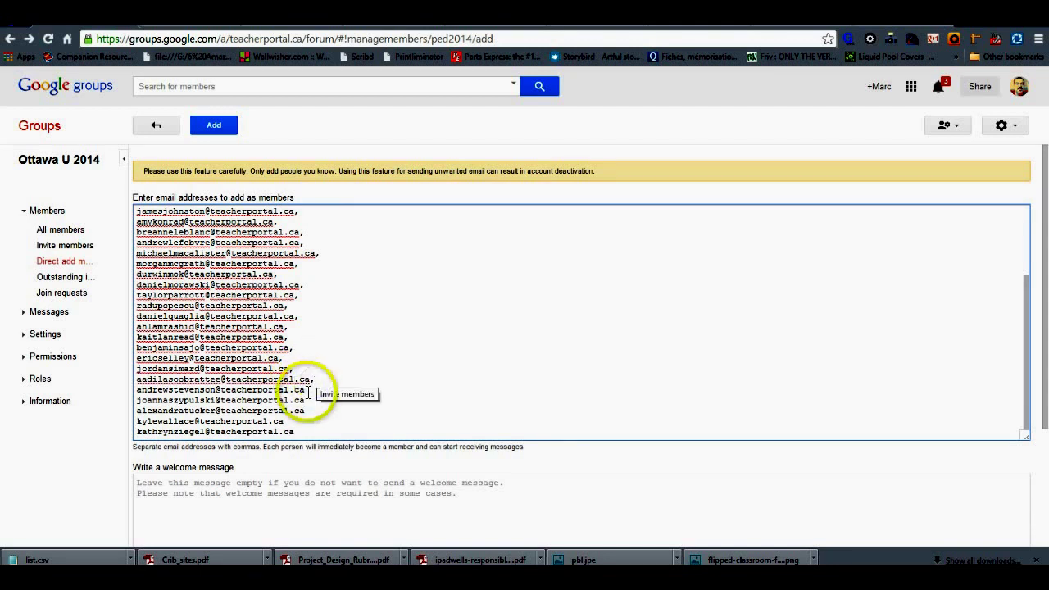
click(307, 401)
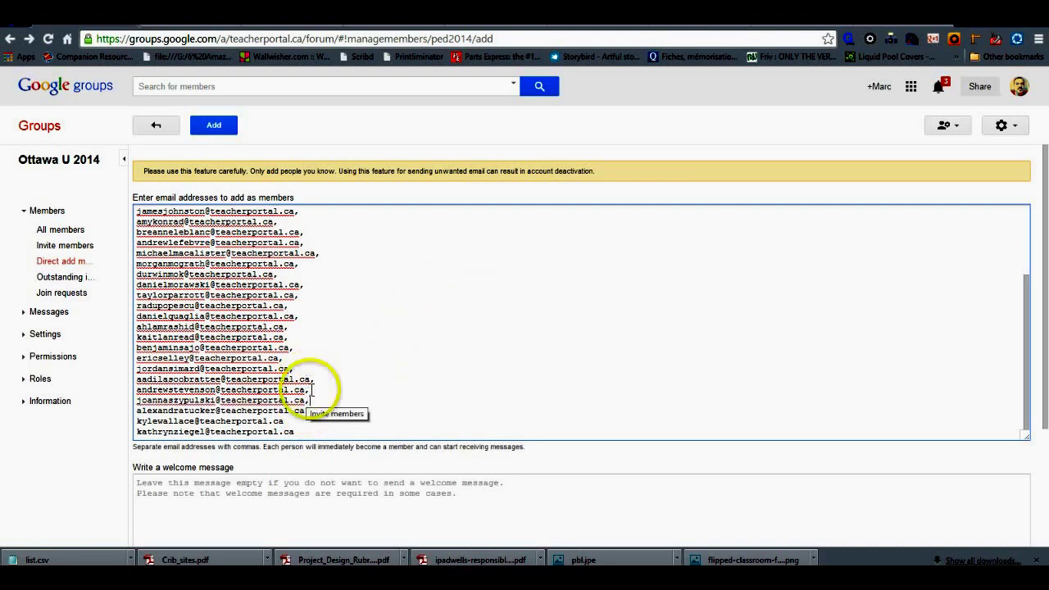
click(306, 411)
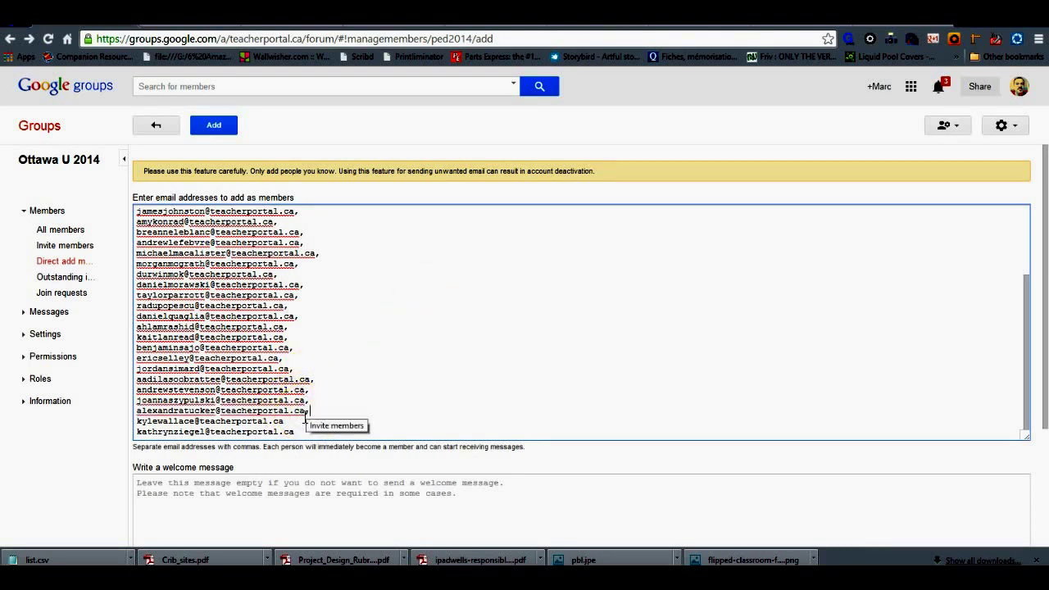
click(287, 421)
text(,)
click(293, 423)
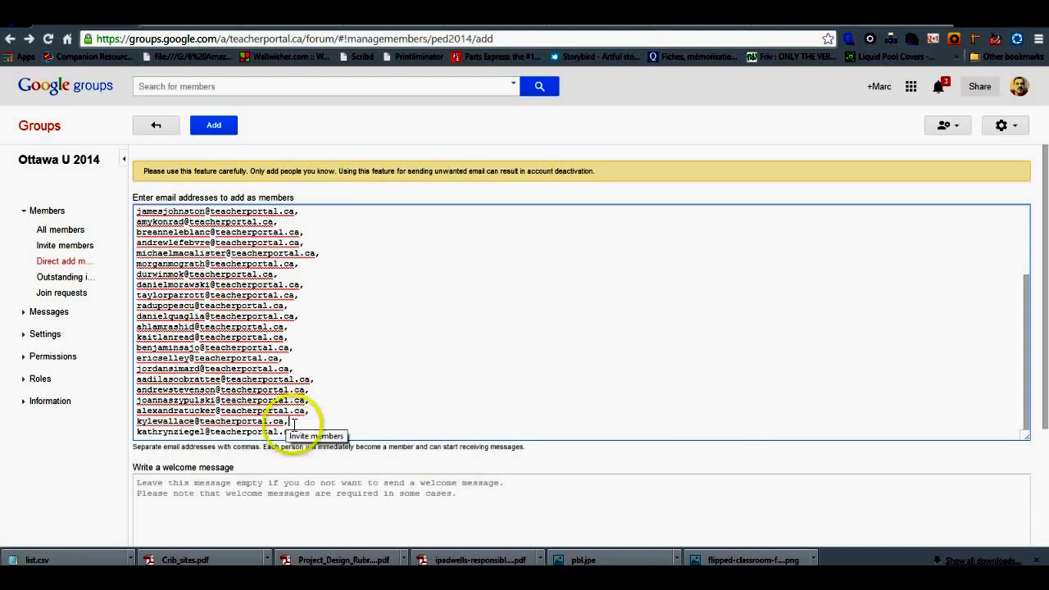
click(300, 427)
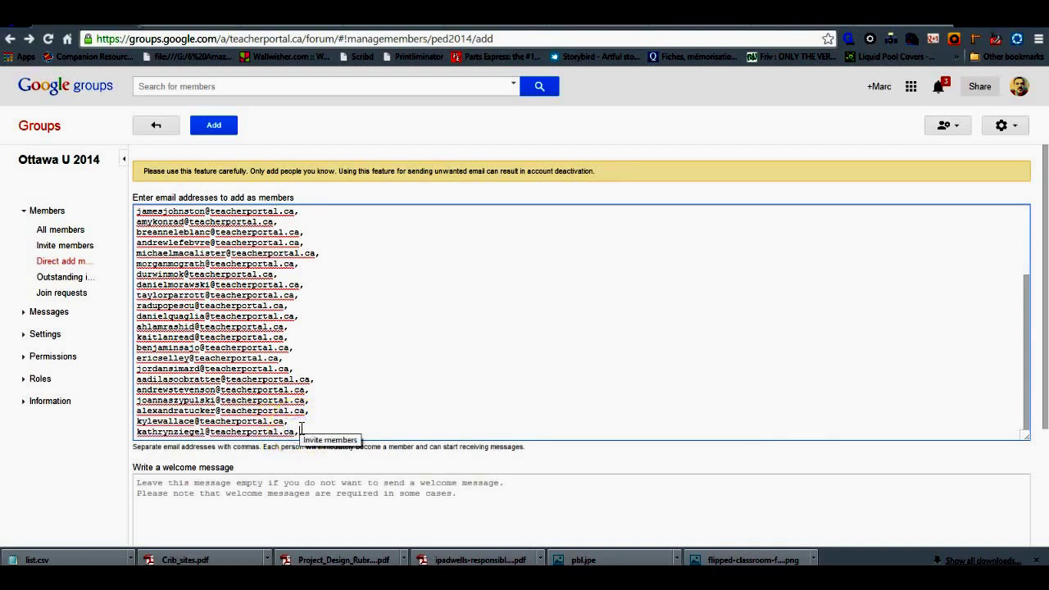
click(1027, 386)
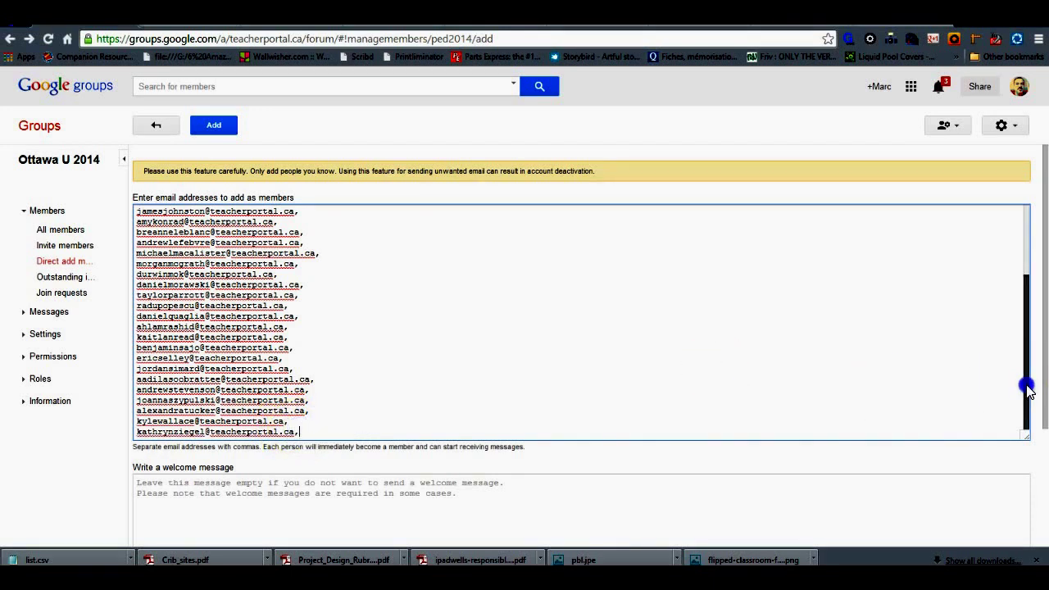
Step: Add the missing commas after the first five addresses at the top of the list
drag(1029, 399, 1034, 309)
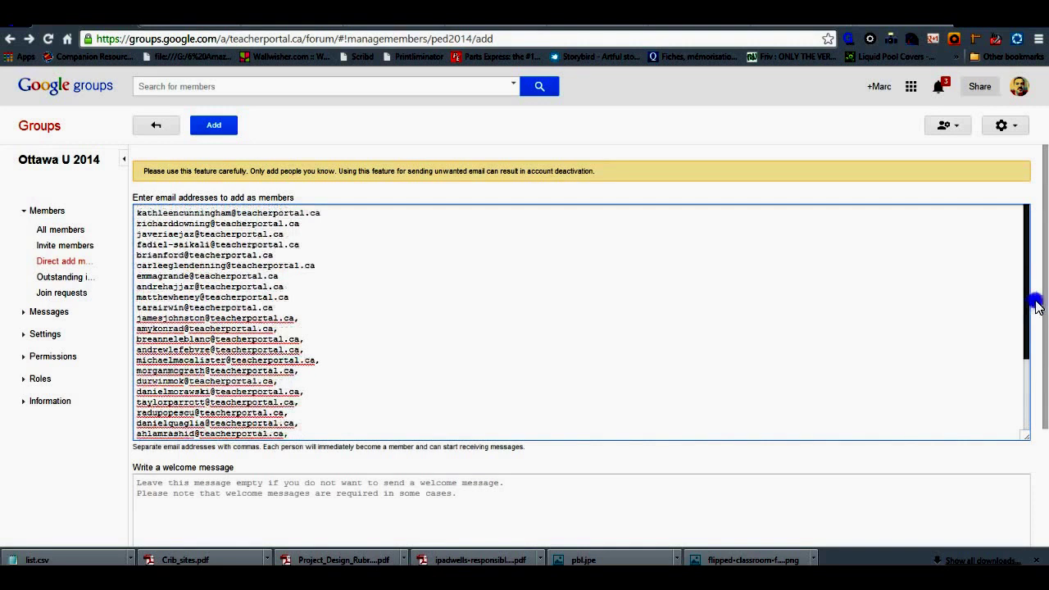
key(super+c)
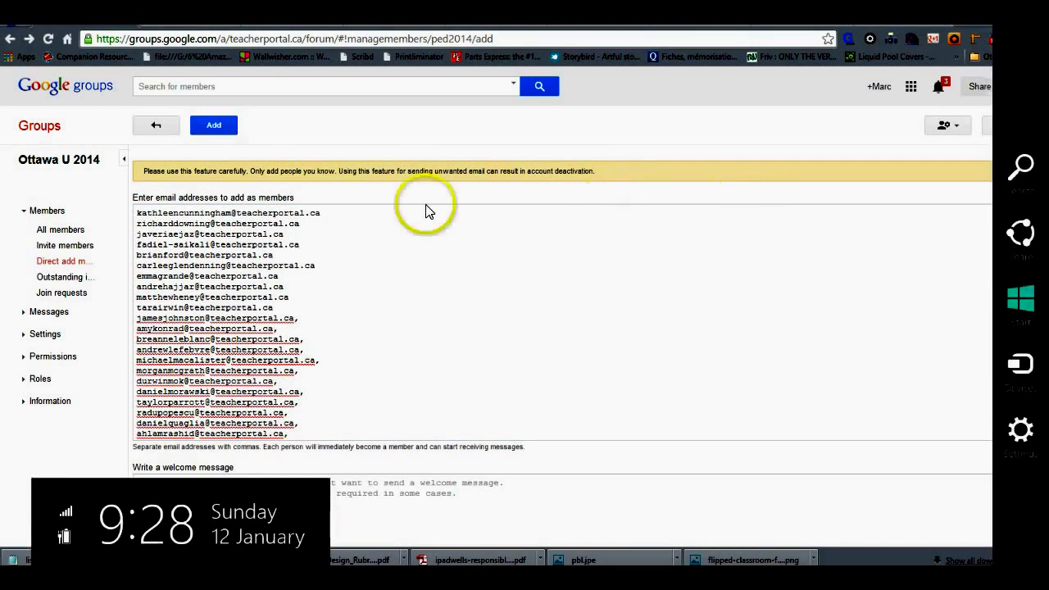
click(323, 213)
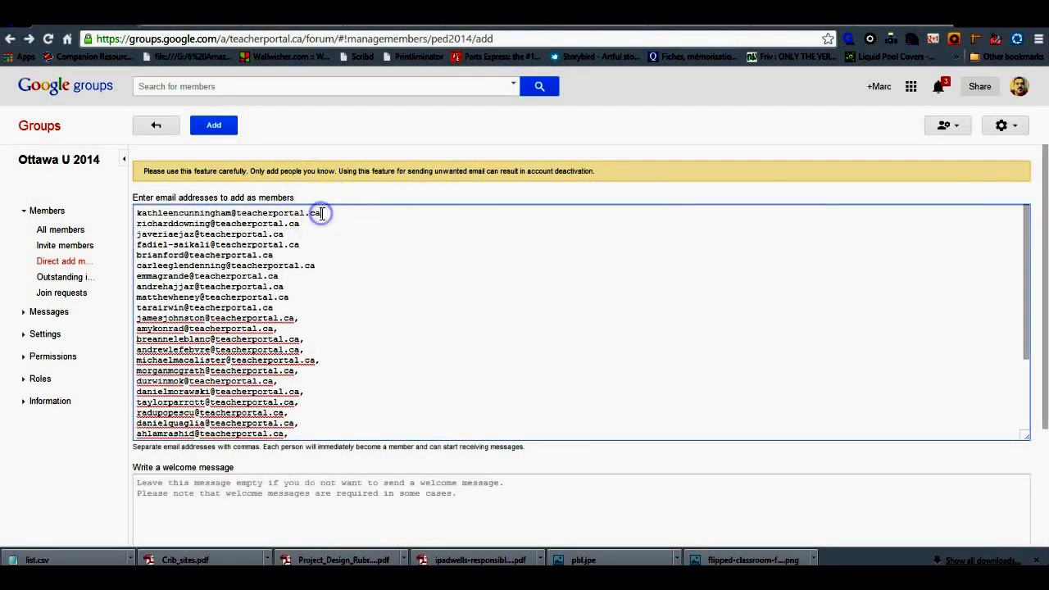
text(,)
click(300, 223)
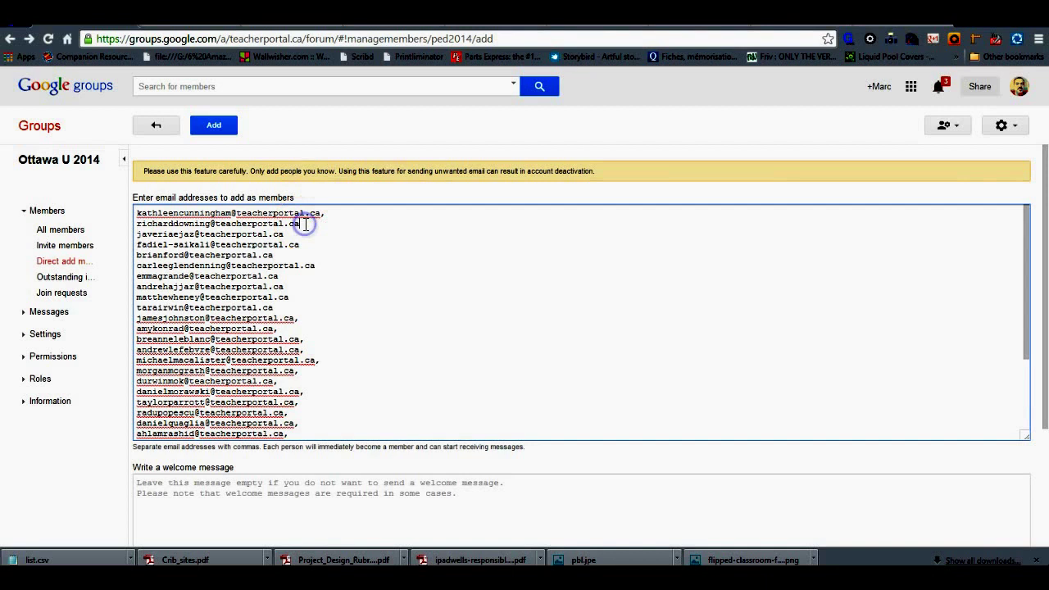
text(,)
click(291, 236)
click(283, 235)
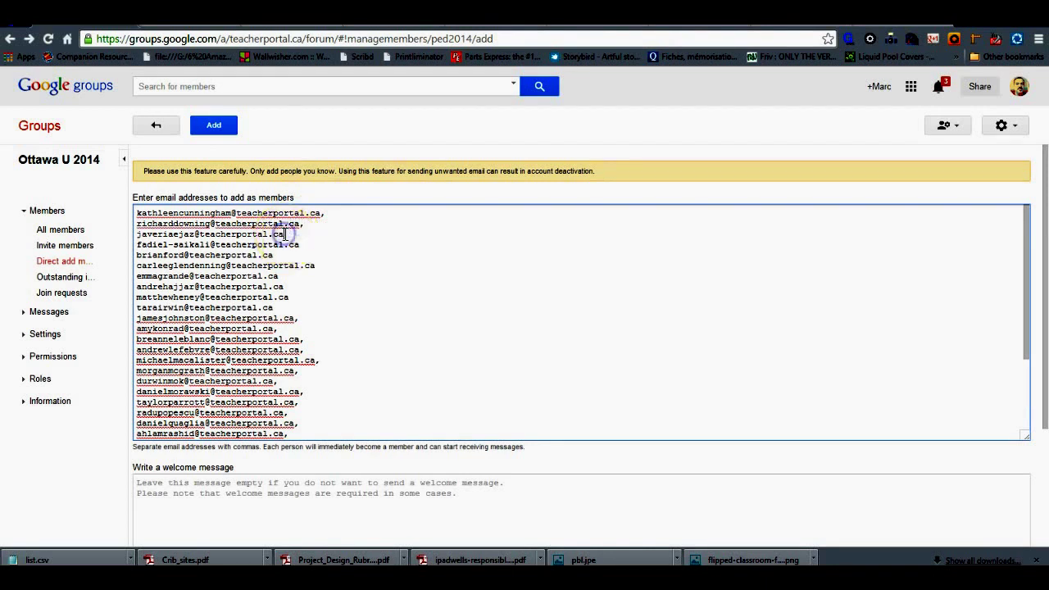
text(,)
click(309, 248)
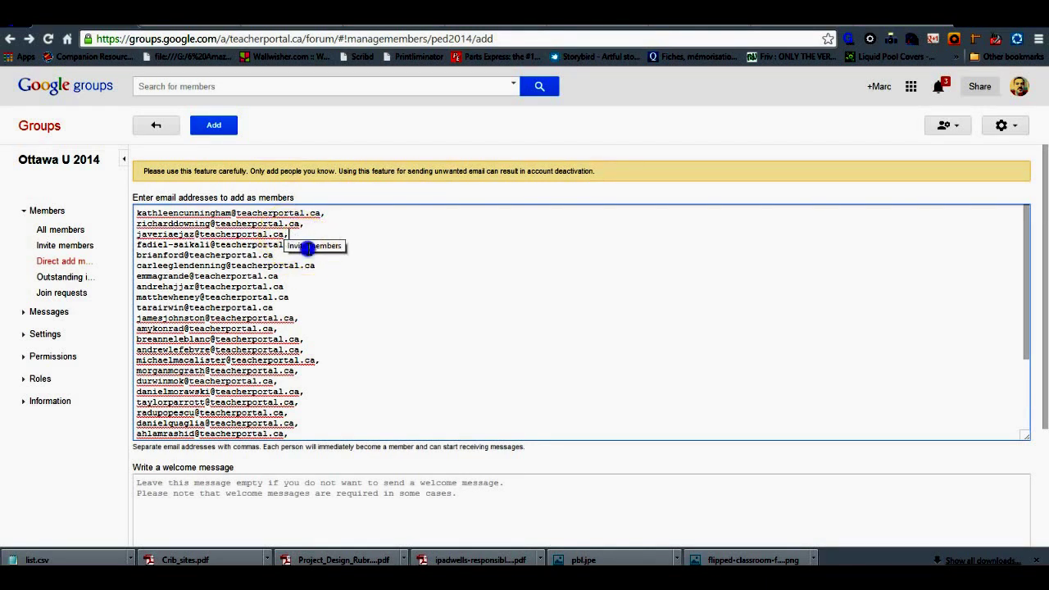
click(277, 256)
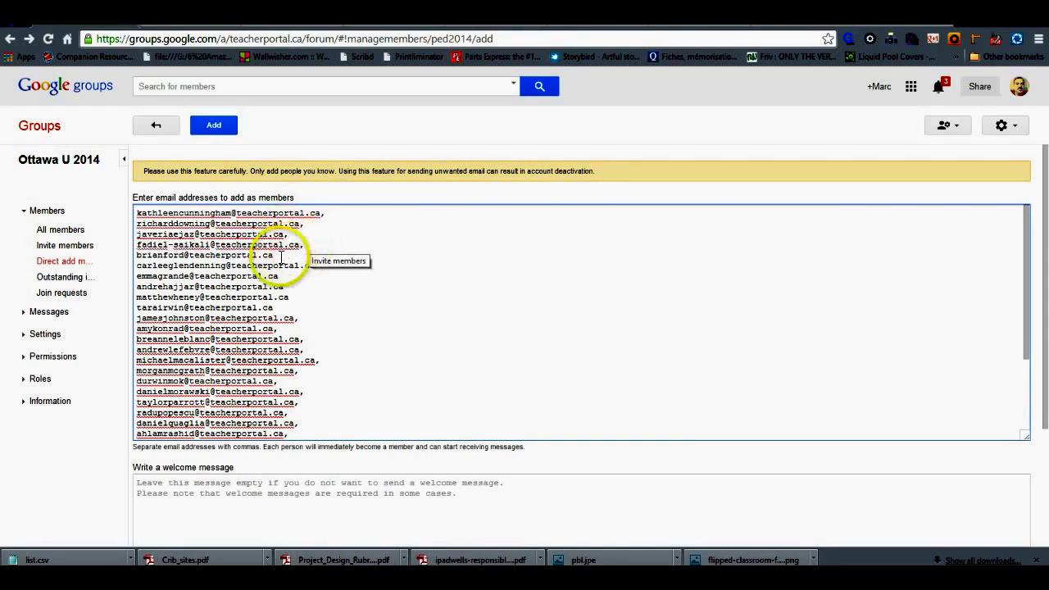
text(,)
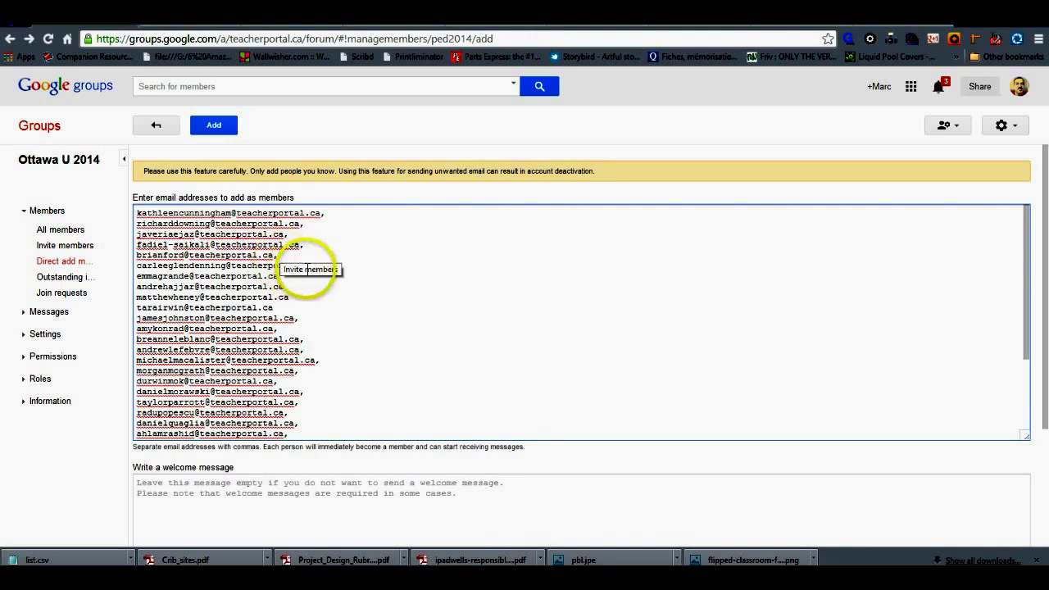
Step: Add commas after the sixth through tenth addresses and scroll back through the list
click(315, 266)
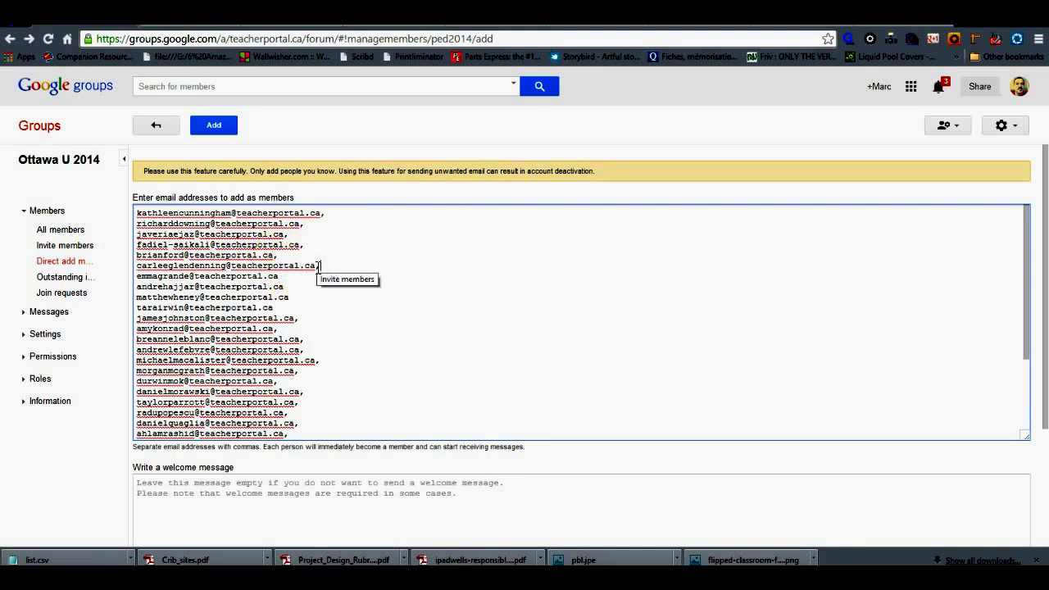
text(,)
click(291, 276)
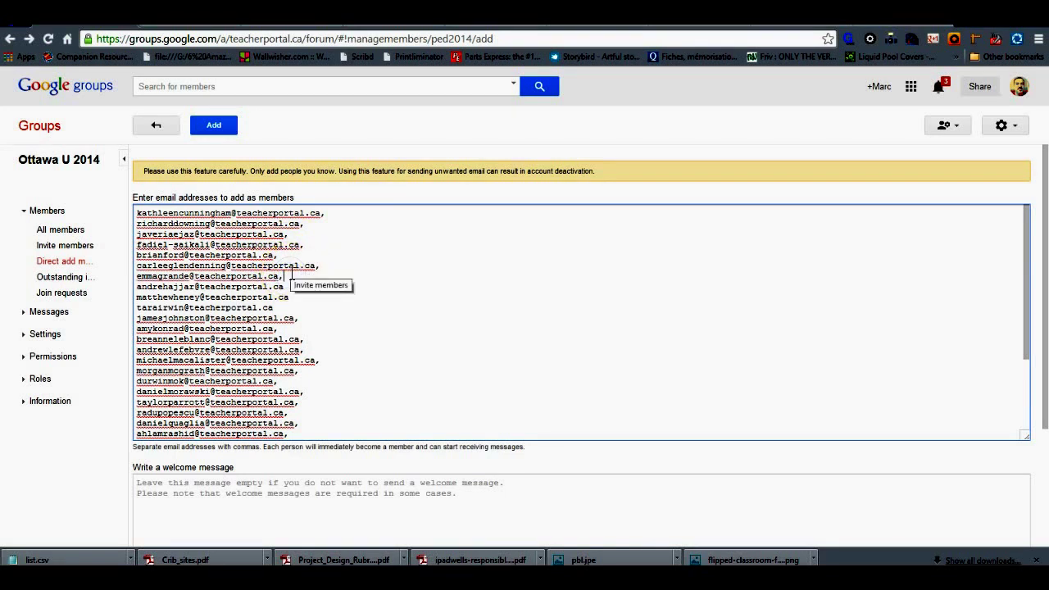
click(291, 287)
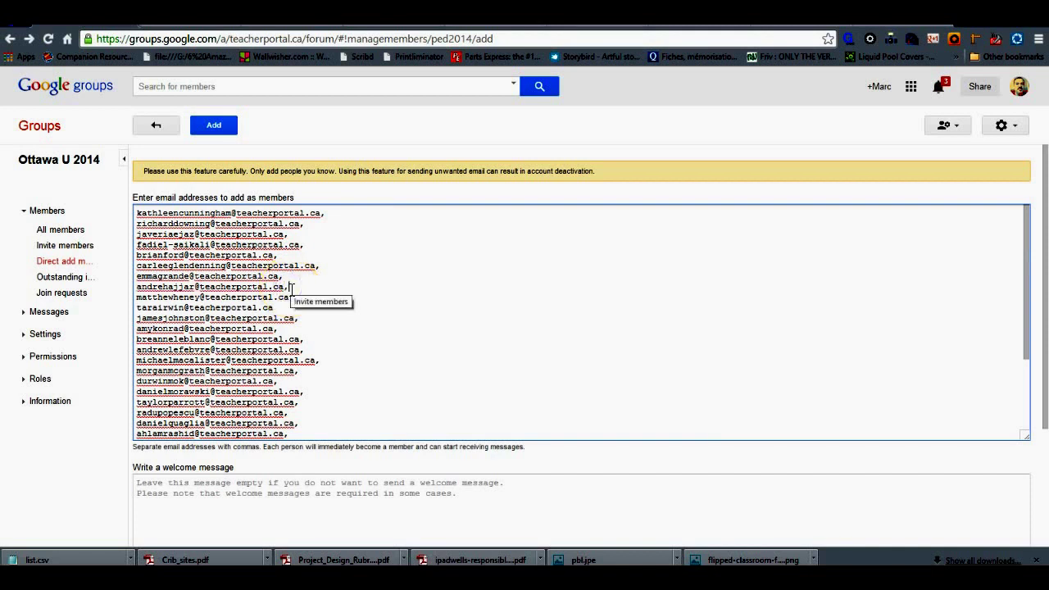
click(291, 298)
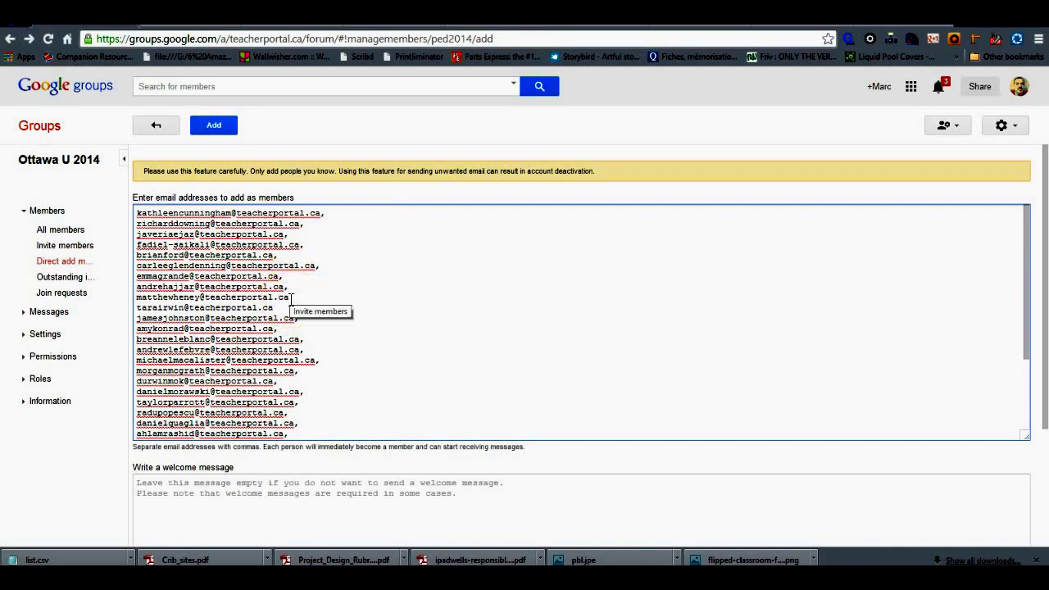
text(,)
click(276, 308)
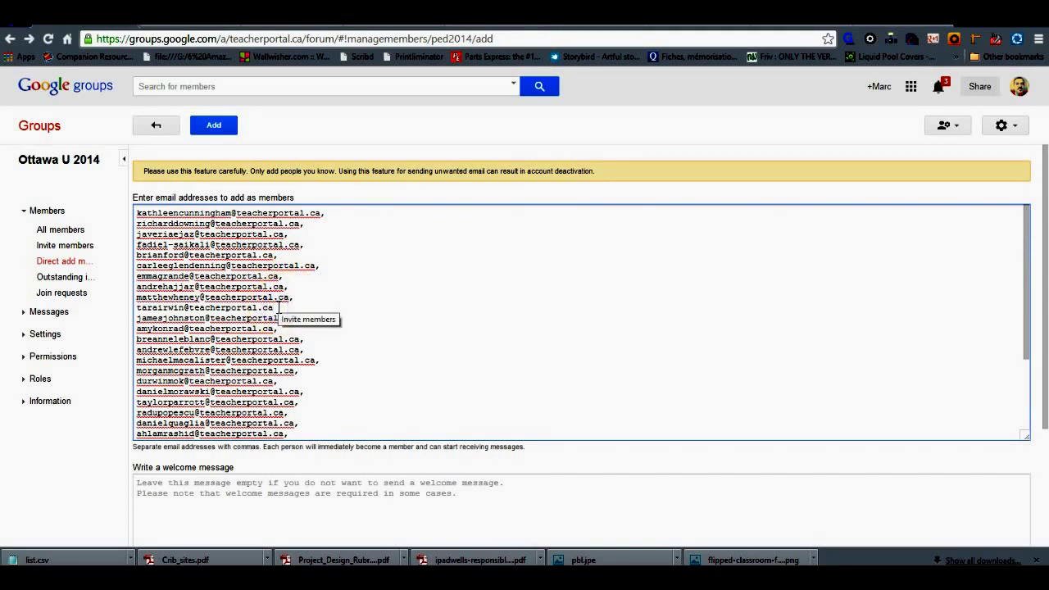
text(,)
click(1030, 316)
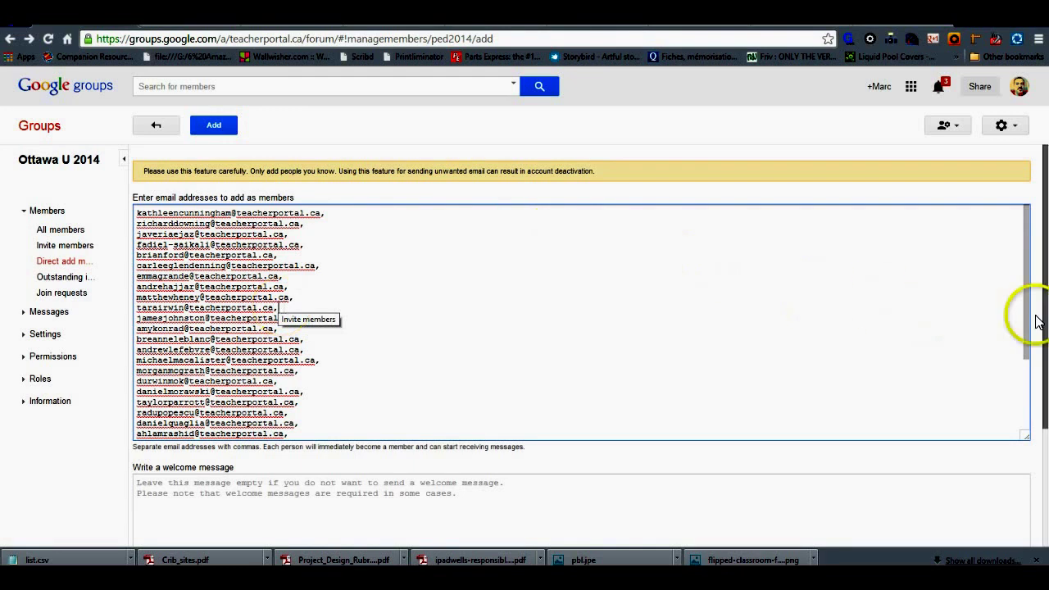
drag(1030, 297, 1033, 237)
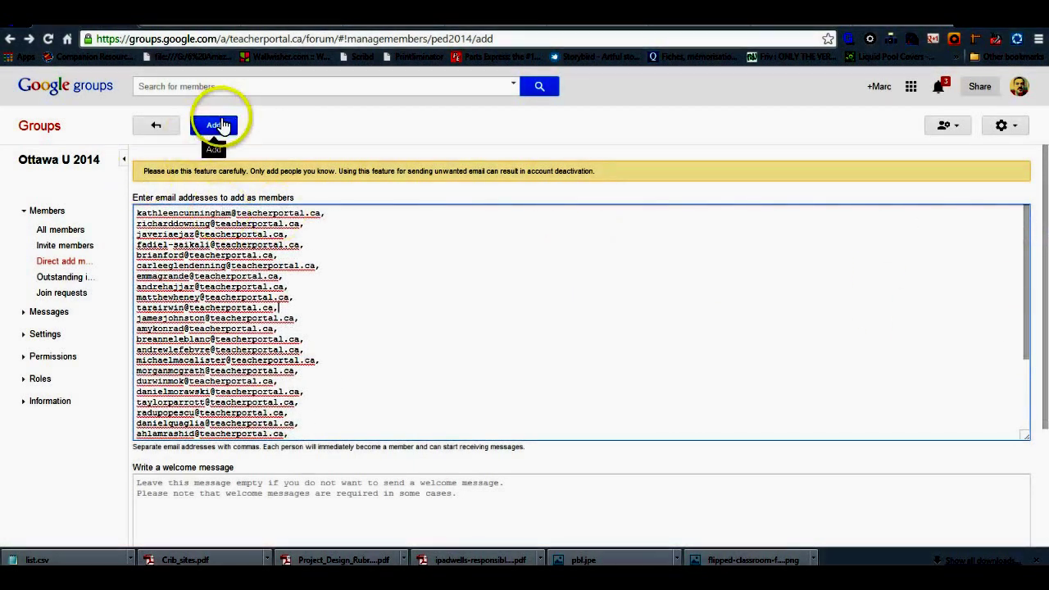
Step: Submit the list, review the rejected address and All members, then return to the Direct add form
click(214, 124)
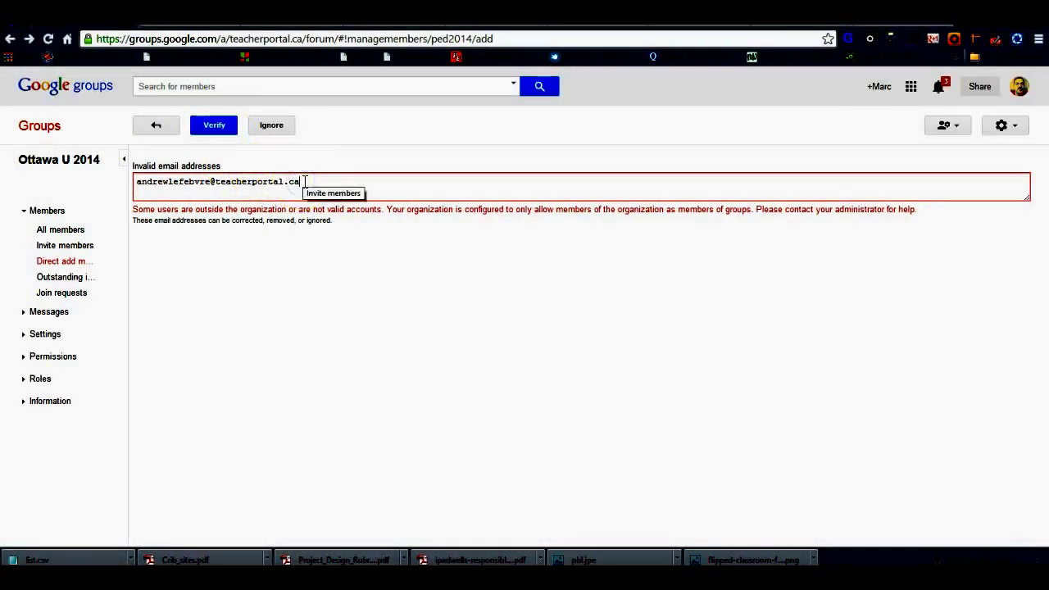
click(216, 127)
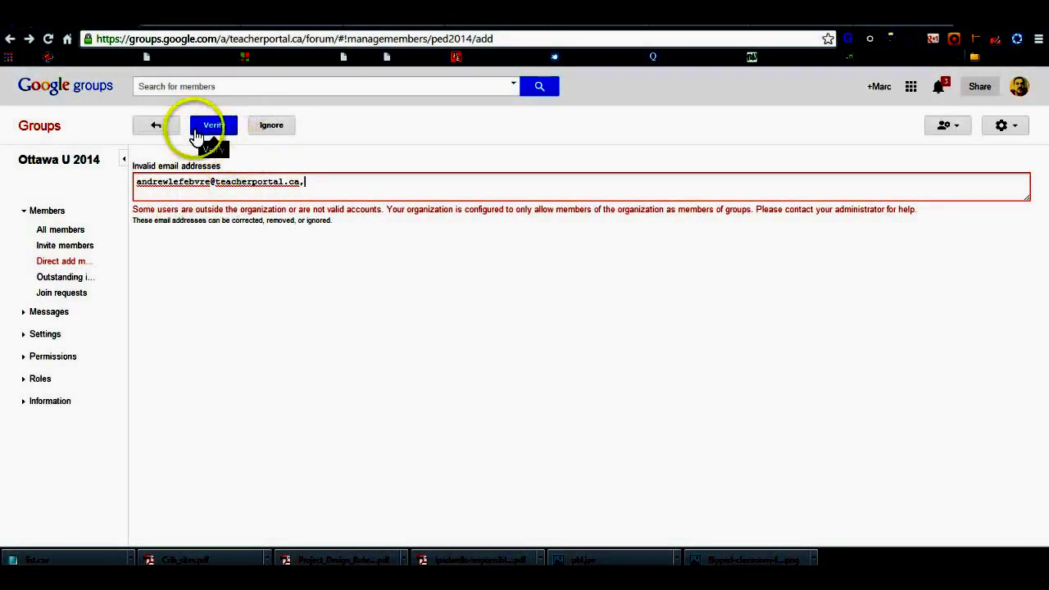
click(164, 129)
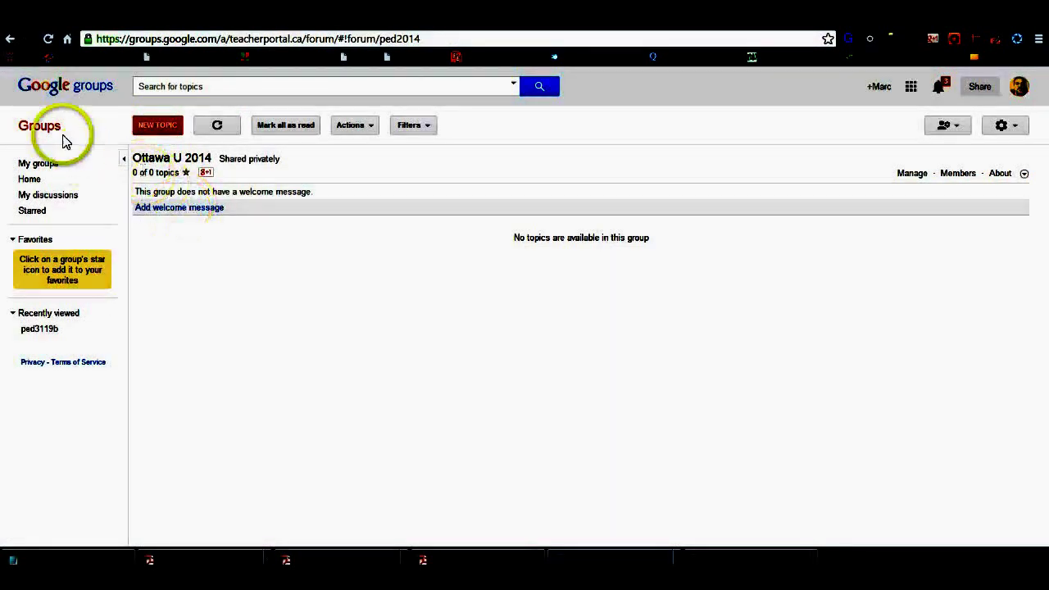
click(13, 49)
click(62, 231)
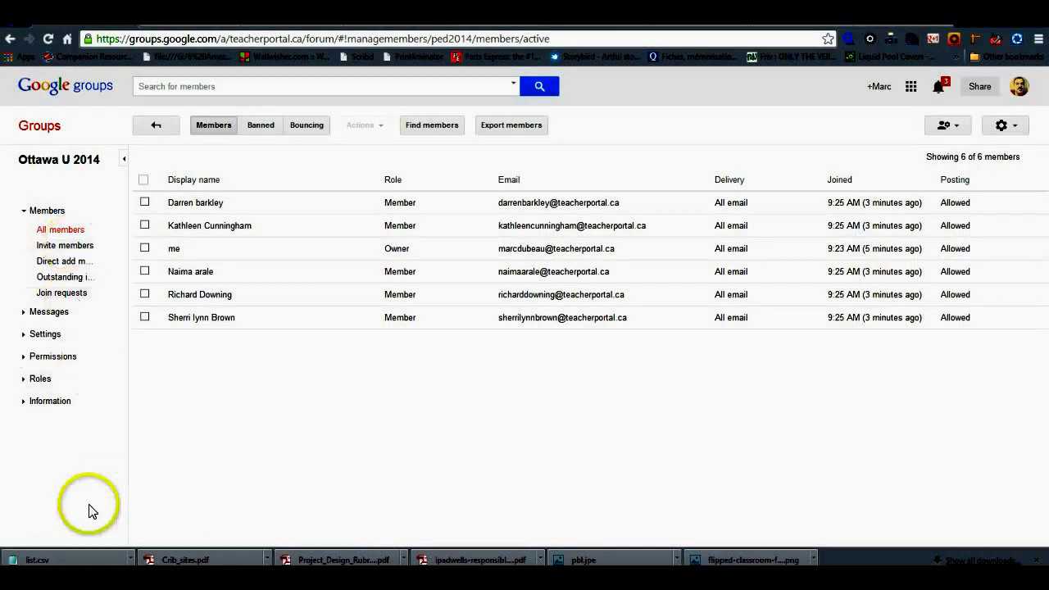
key(alt+Left)
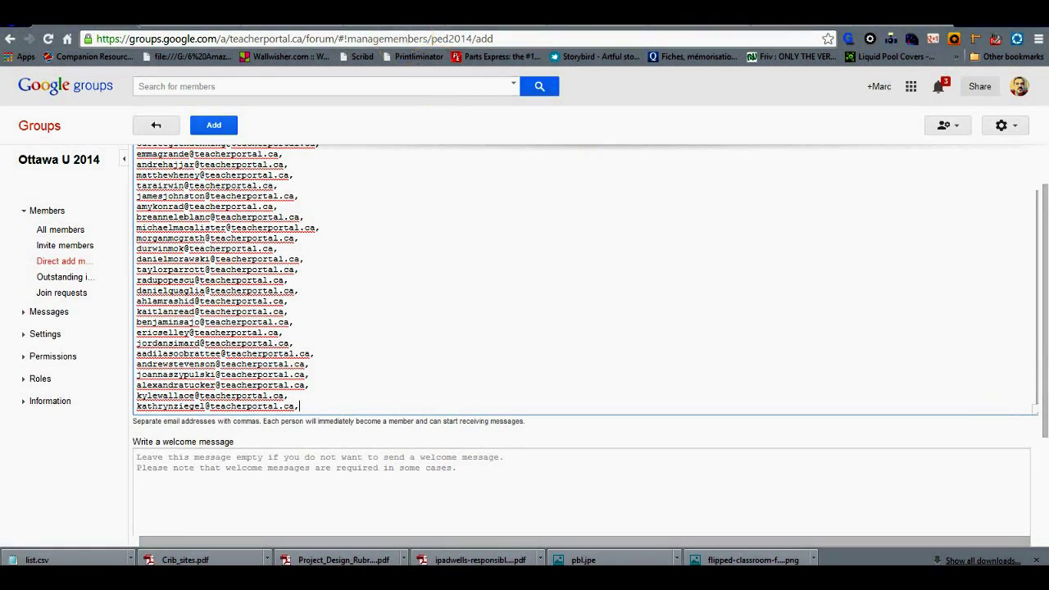
click(482, 17)
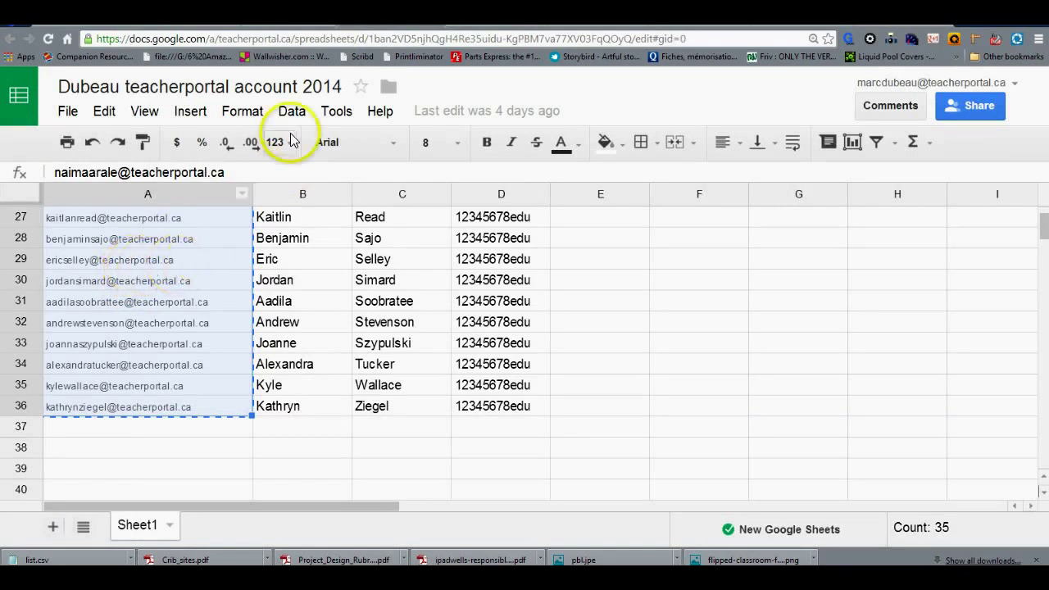
key(ctrl+Tab)
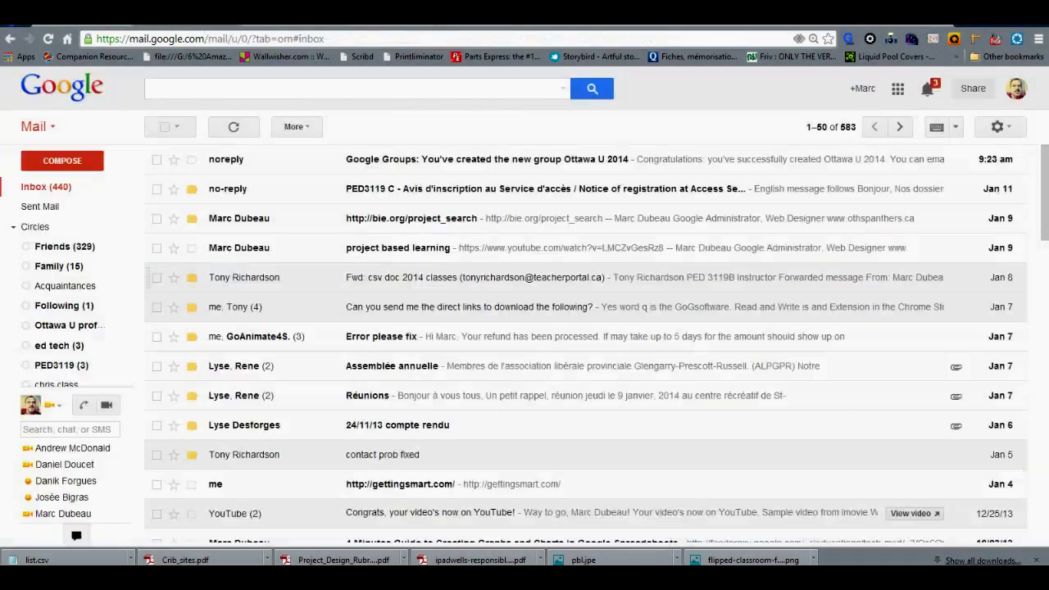
key(ctrl+Tab)
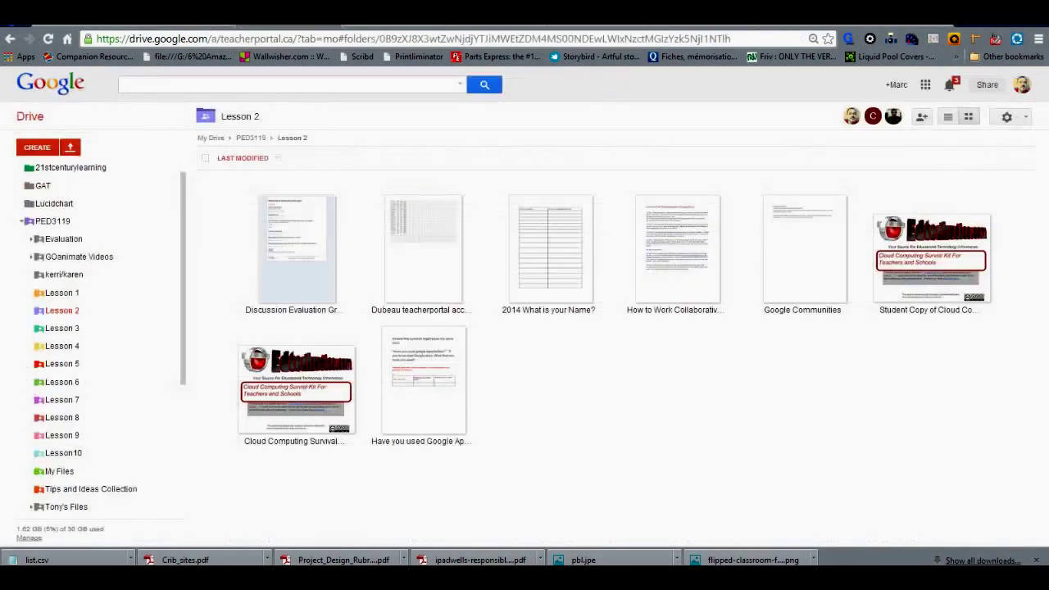
key(ctrl+Tab)
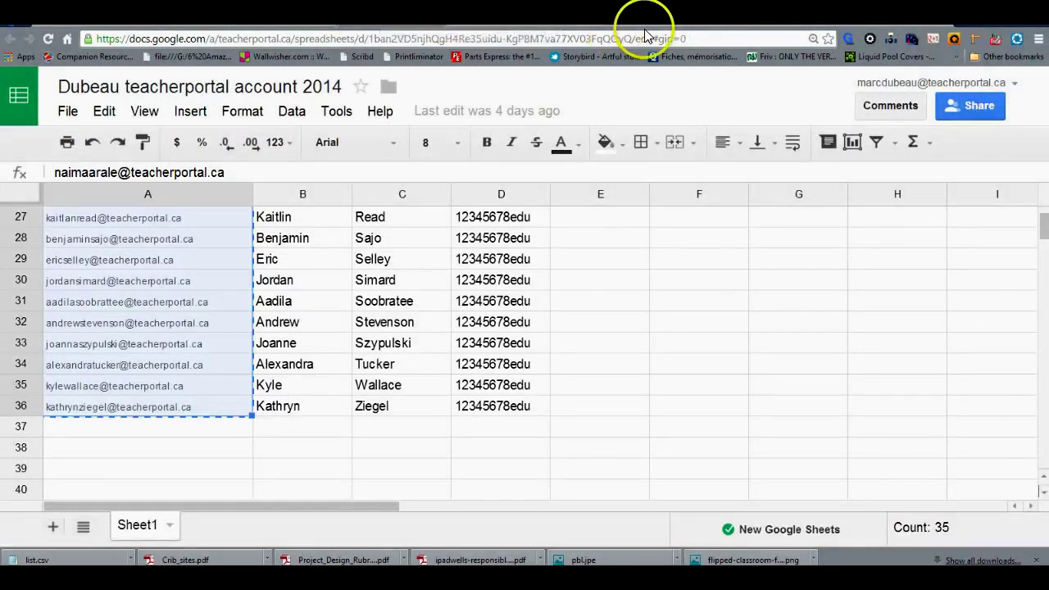
key(ctrl+Tab)
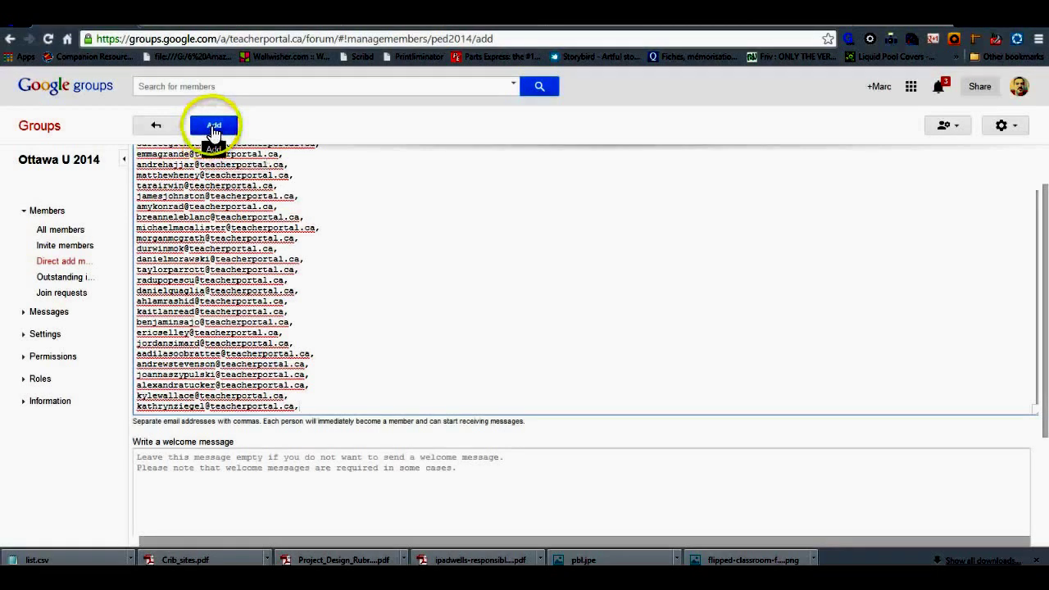
Step: Add the listed student addresses to Ottawa U 2014 and confirm the group shows 35 members
click(214, 131)
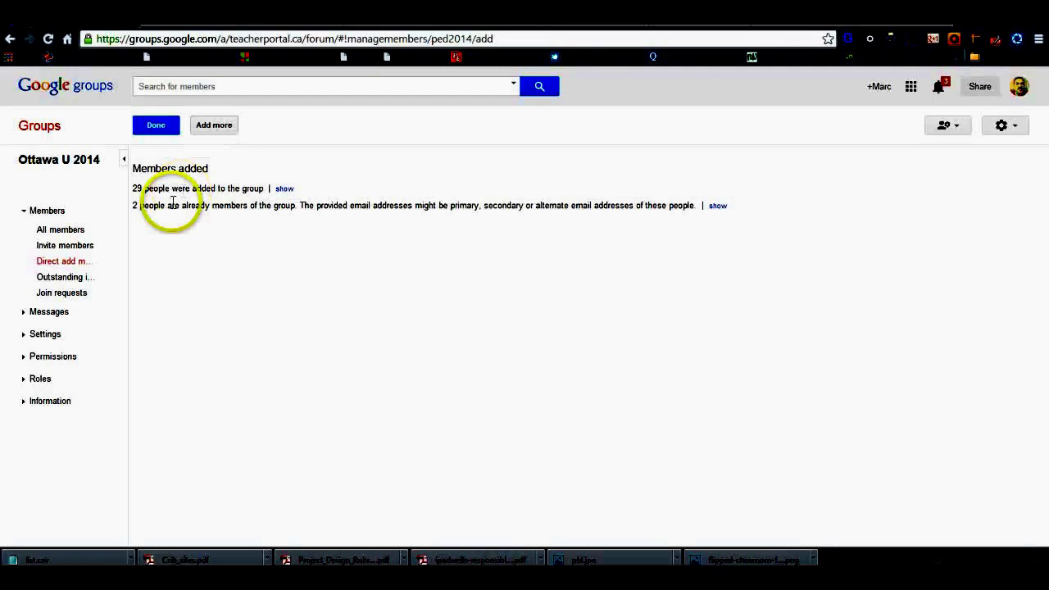
click(71, 236)
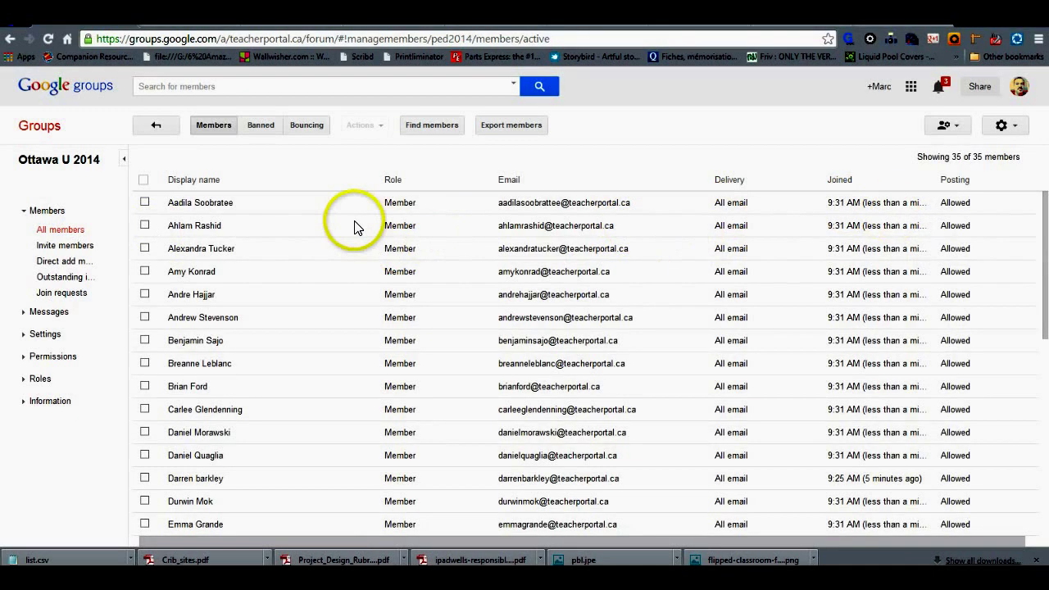
Step: Open the sharing settings for the '2014 What is your Name?' document
click(253, 165)
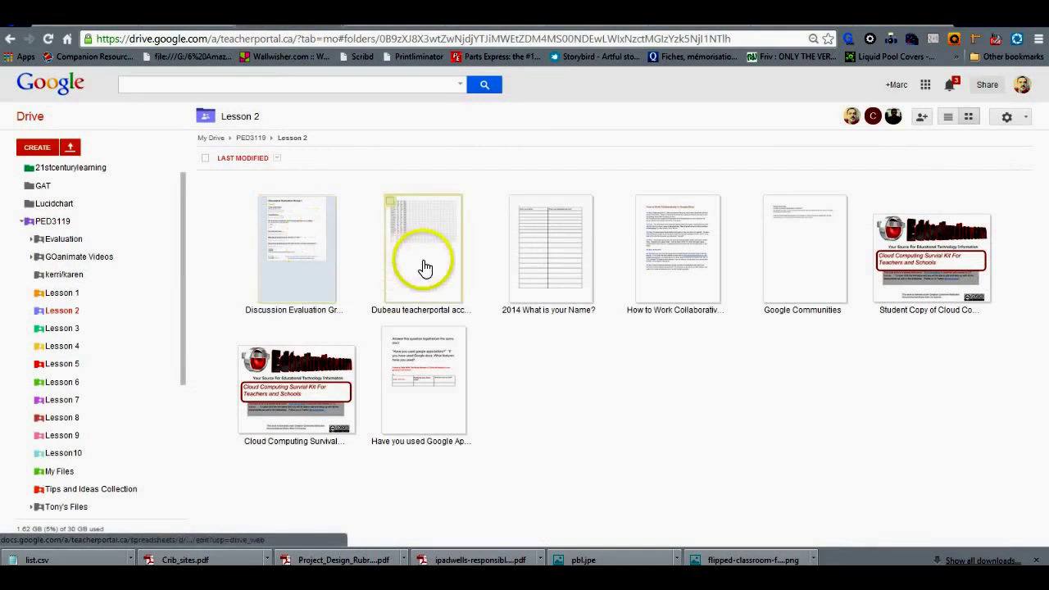
right_click(531, 276)
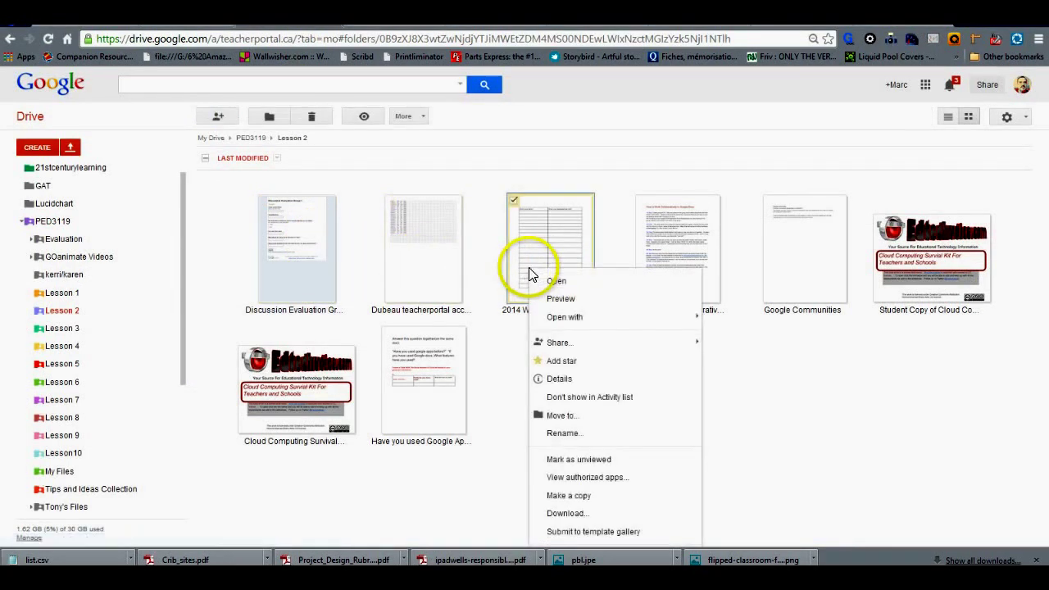
mouse_move(599, 344)
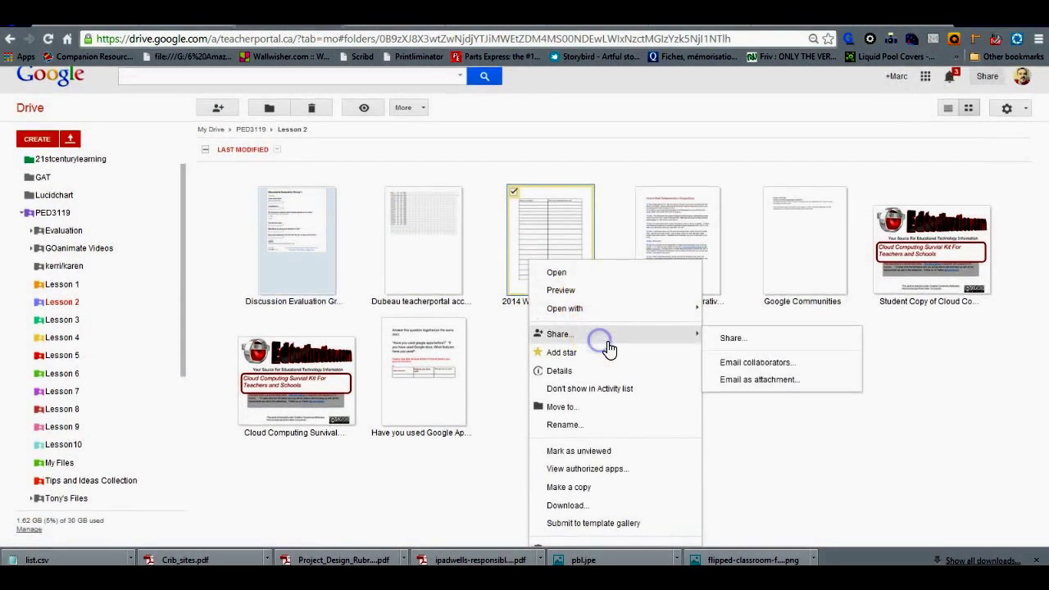
click(737, 340)
key(super+c)
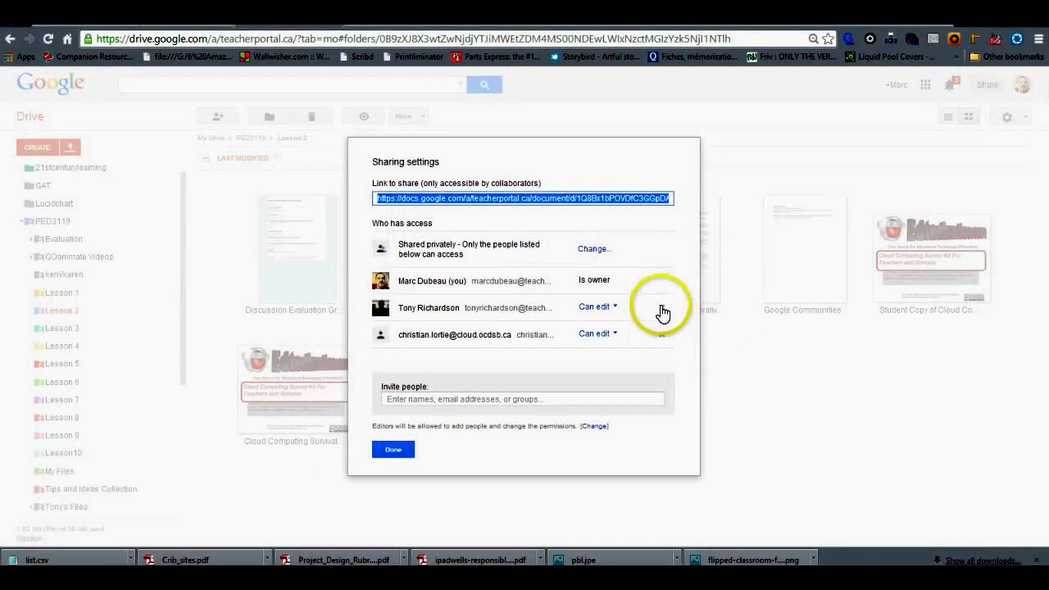
Step: Invite the class group's e-mail address to the document with Can view access
click(539, 399)
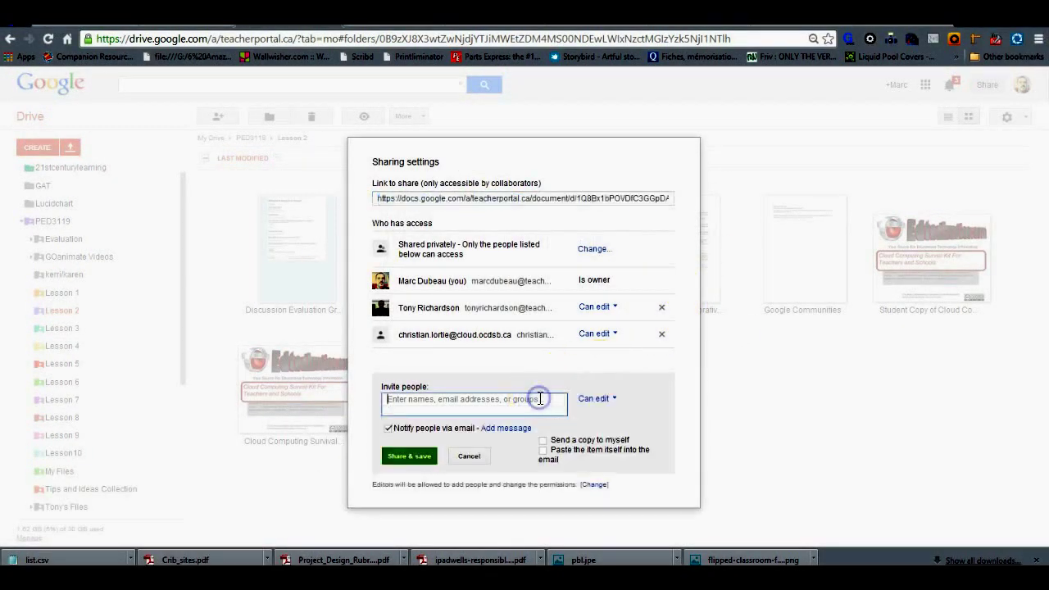
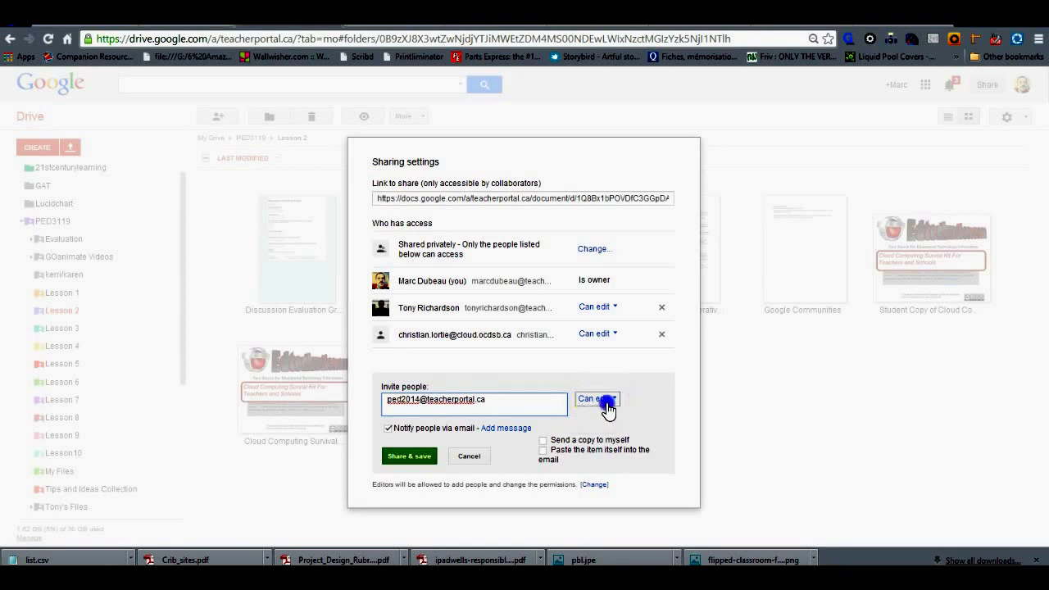
click(601, 399)
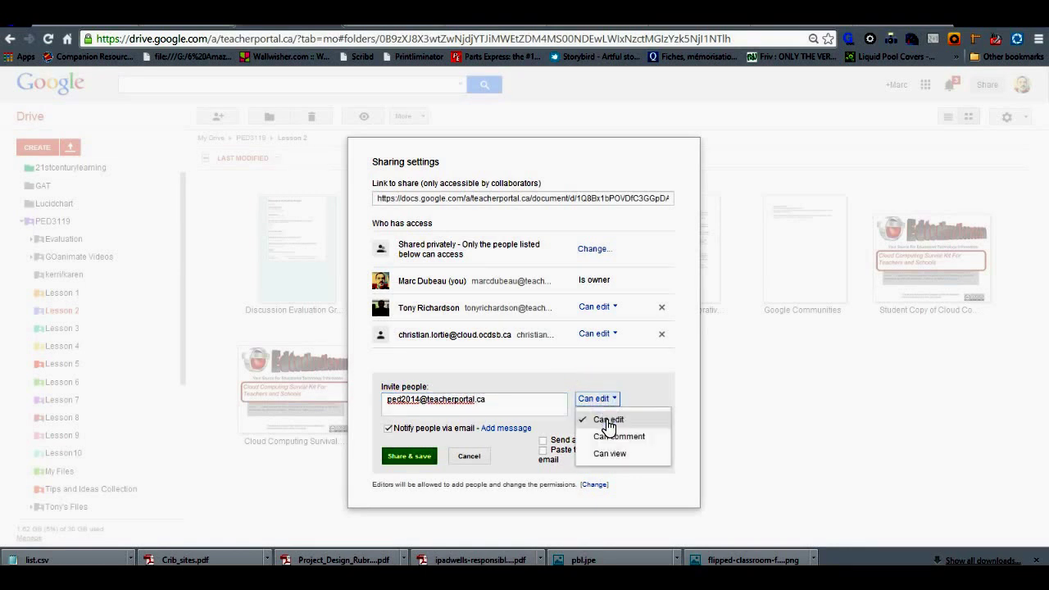
click(604, 442)
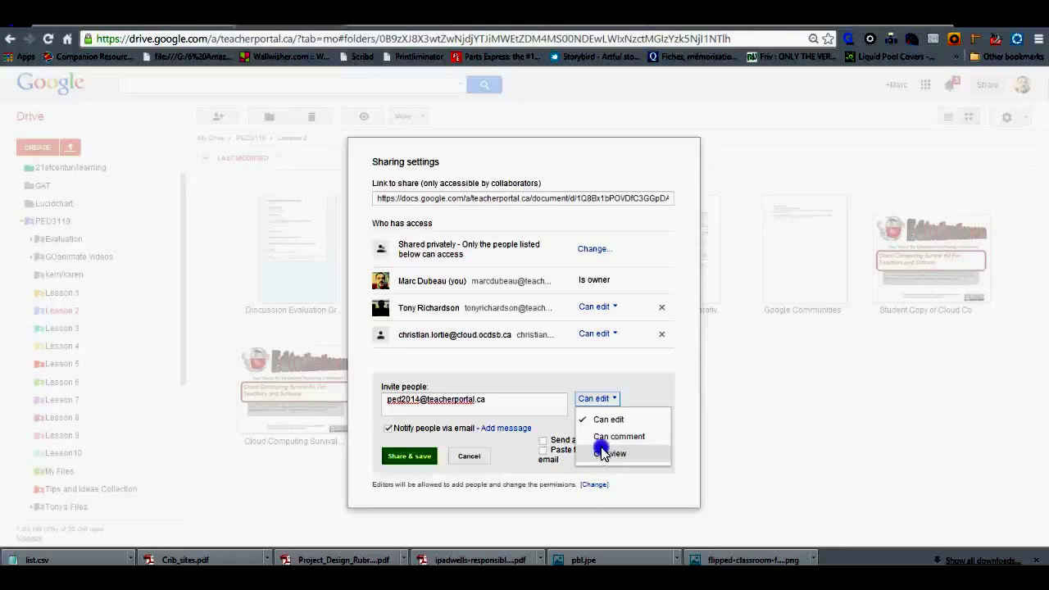
click(607, 453)
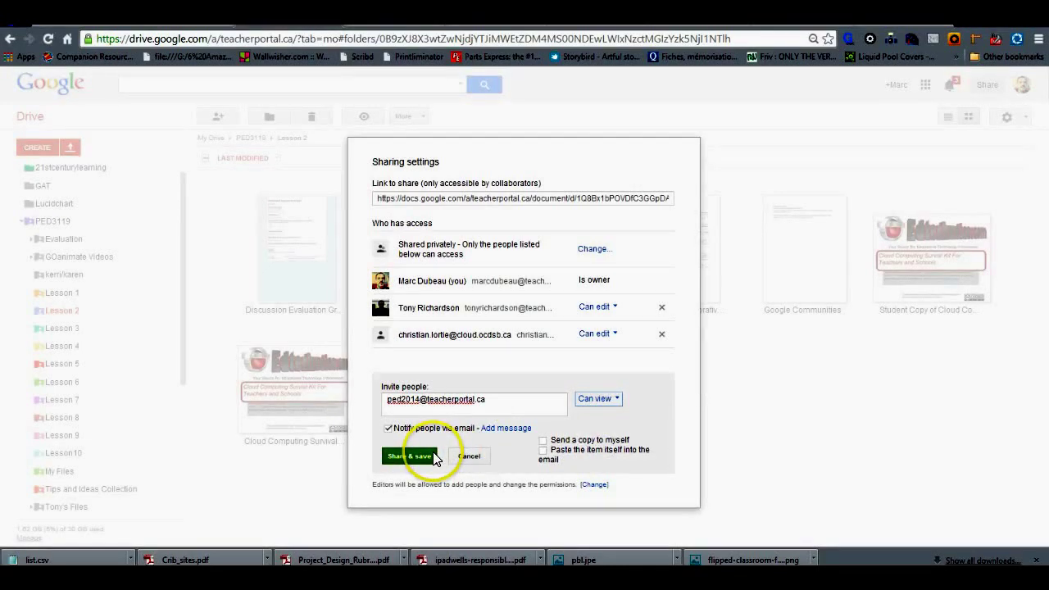